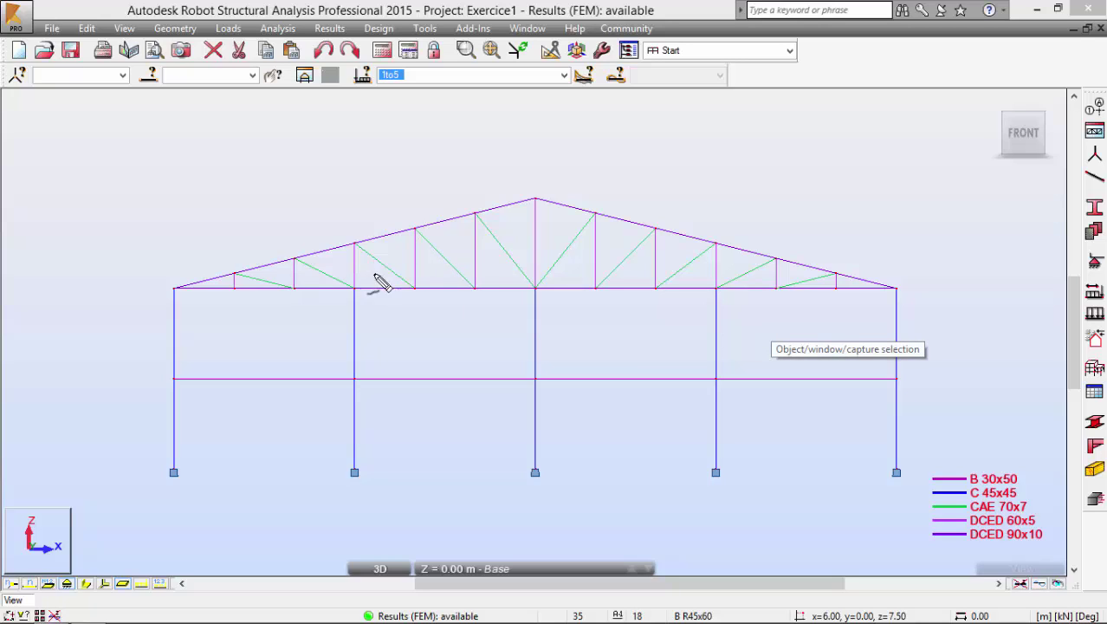
mouse_move(292, 211)
left_mouse_down()
mouse_move(162, 249)
mouse_move(134, 362)
mouse_move(154, 471)
mouse_move(339, 524)
mouse_move(711, 498)
mouse_move(873, 509)
mouse_move(952, 422)
mouse_move(937, 313)
mouse_move(849, 240)
mouse_move(657, 201)
mouse_move(480, 184)
mouse_move(483, 174)
mouse_move(258, 202)
left_mouse_up()
mouse_move(161, 362)
left_mouse_down()
mouse_move(779, 361)
mouse_move(893, 377)
mouse_move(915, 391)
mouse_move(677, 417)
mouse_move(163, 362)
left_mouse_up()
mouse_move(924, 486)
left_mouse_down()
mouse_move(1029, 483)
mouse_move(945, 464)
left_mouse_up()
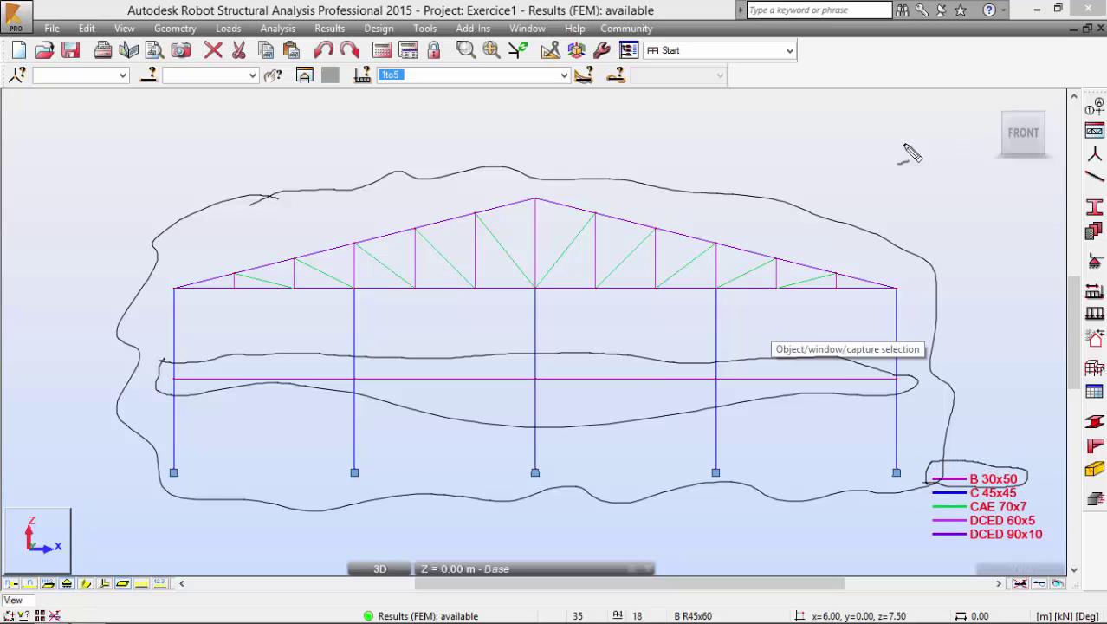
key("Escape")
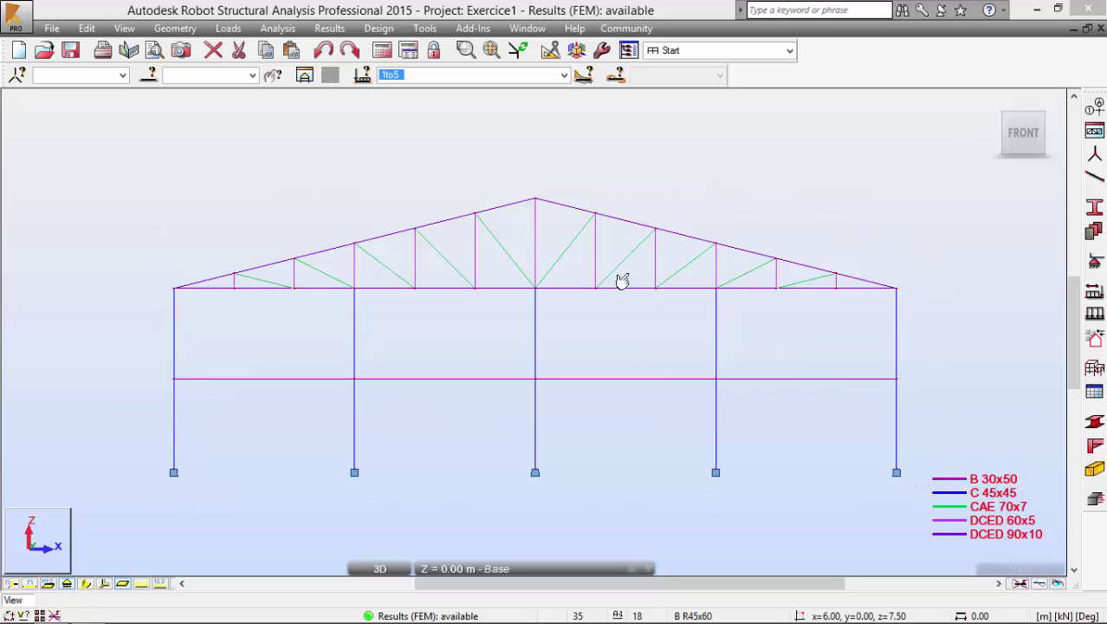
Assign the B R45x60 section to the mid-height horizontal beams, bars 11to14
left_click(1095, 208)
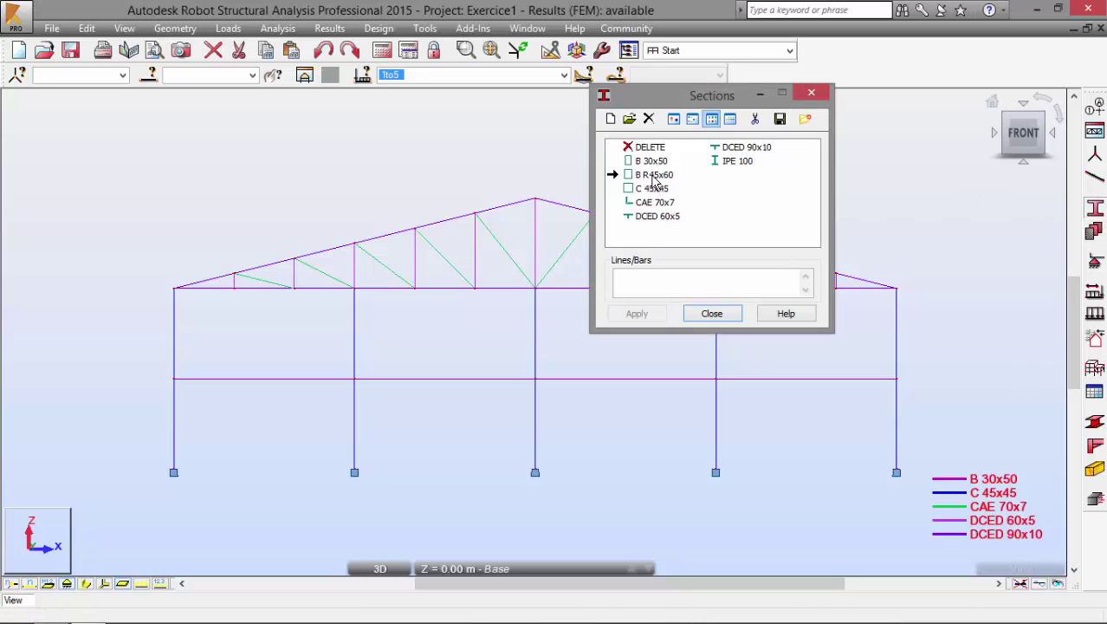
left_click(652, 175)
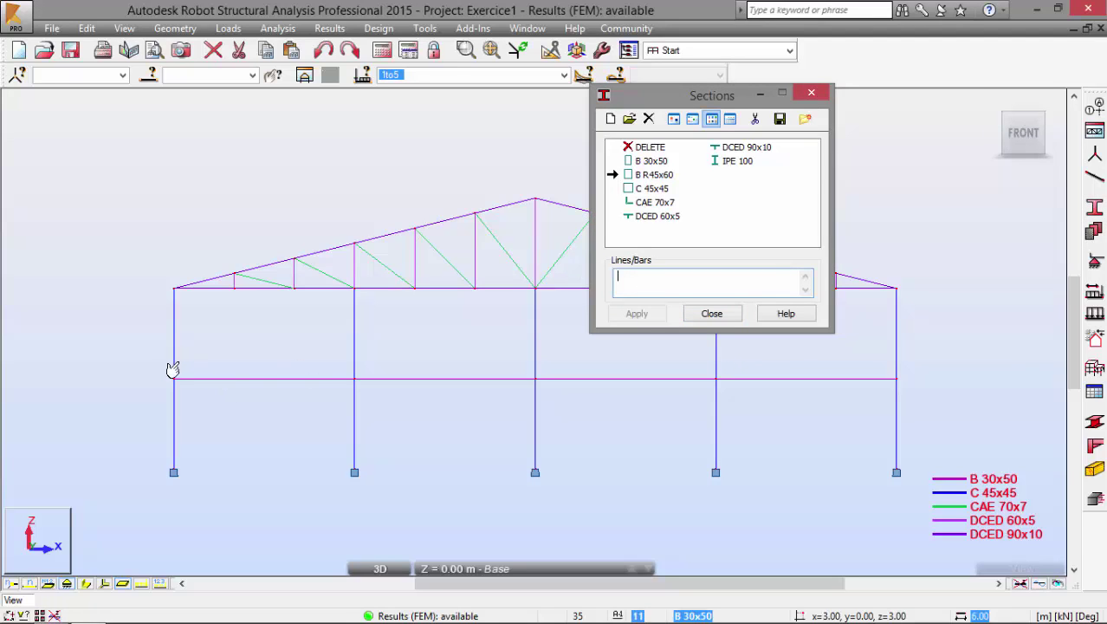
left_click_drag(154, 371, 971, 390)
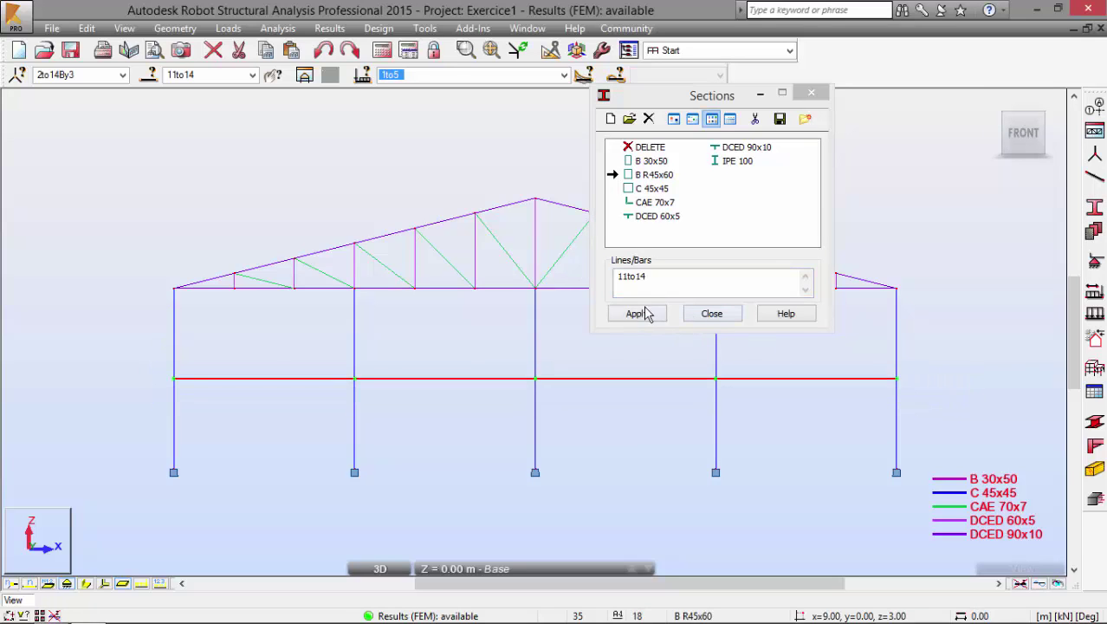
left_click(637, 313)
left_click(711, 313)
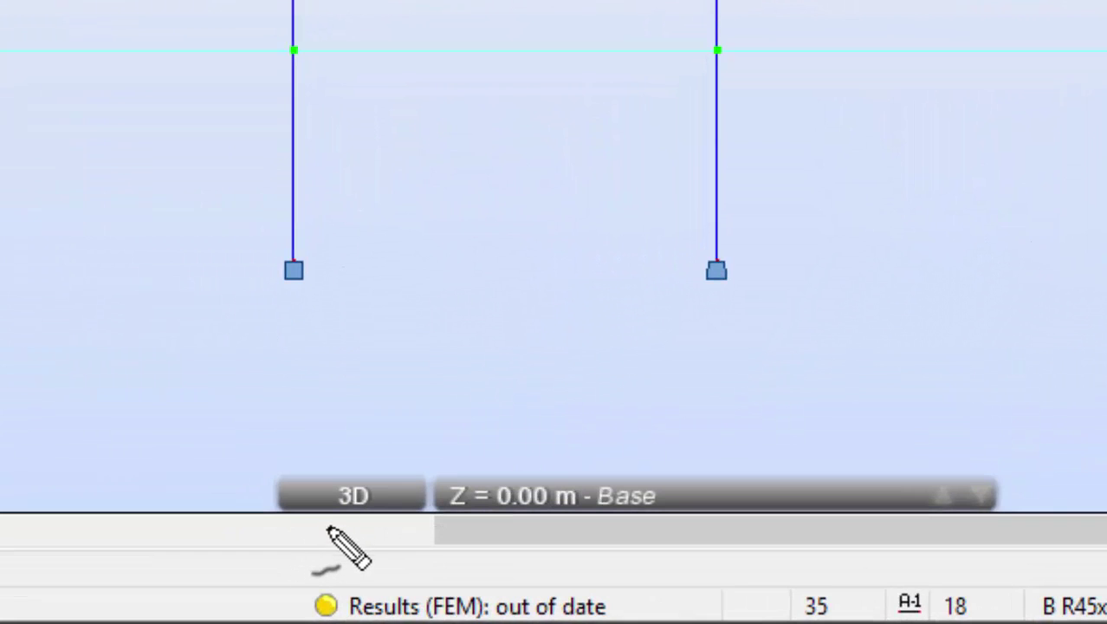
mouse_move(319, 530)
left_mouse_down()
mouse_move(346, 594)
mouse_move(576, 612)
mouse_move(562, 572)
mouse_move(515, 552)
mouse_move(511, 520)
left_mouse_up()
key("Escape")
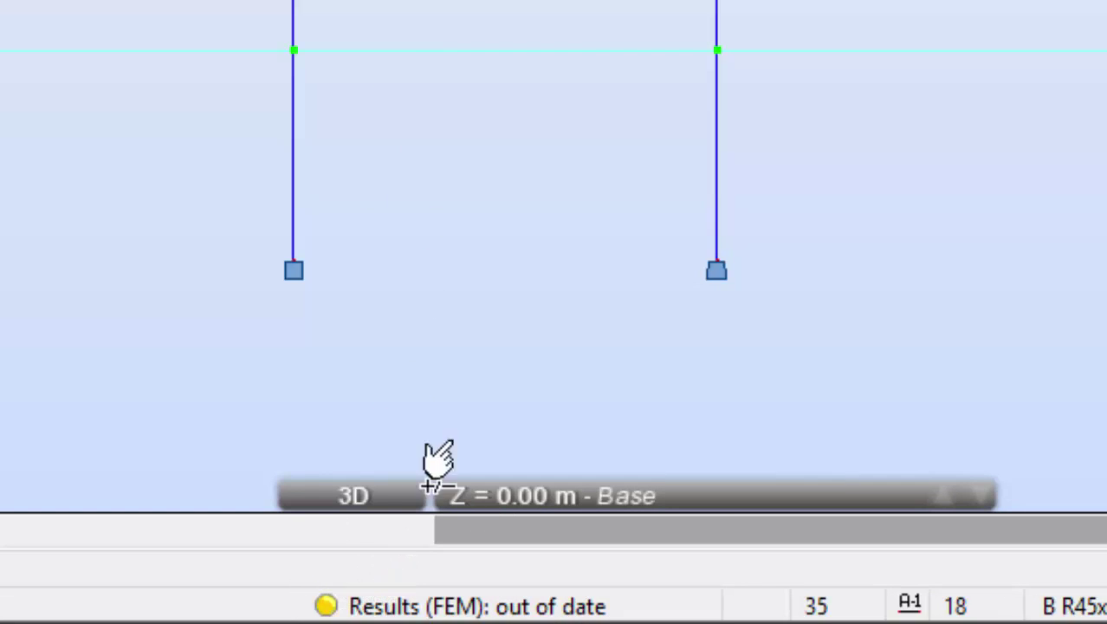
mouse_move(488, 336)
left_mouse_down()
mouse_move(435, 527)
mouse_move(442, 542)
mouse_move(449, 533)
left_mouse_up()
mouse_move(325, 568)
left_mouse_down()
mouse_move(301, 615)
mouse_move(326, 593)
left_mouse_up()
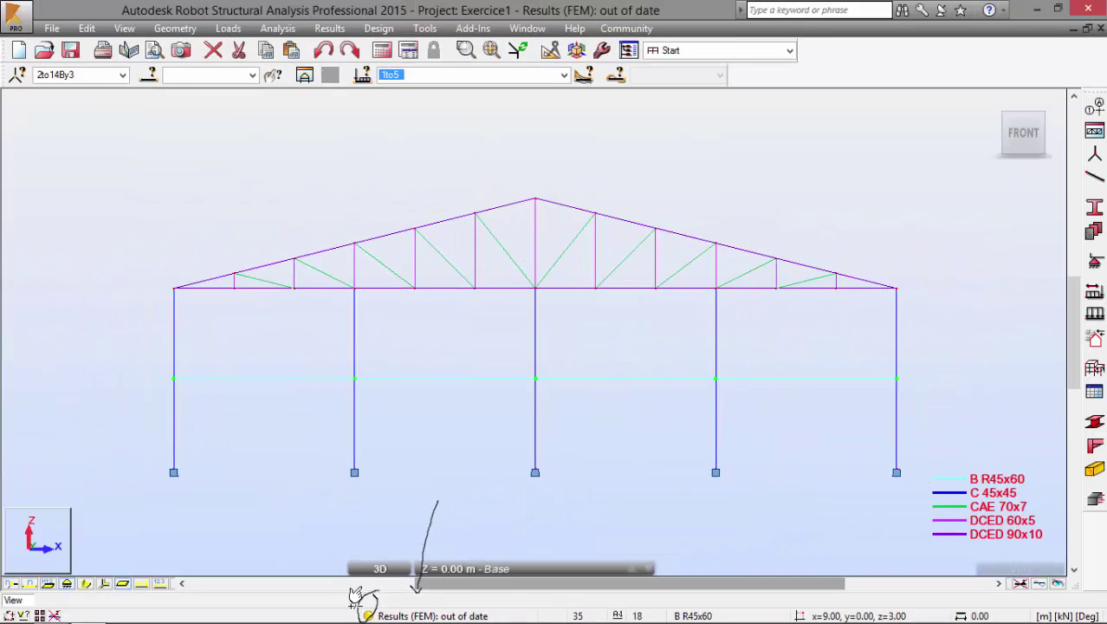
Recalculate the structure and close the calculation messages
left_click(372, 52)
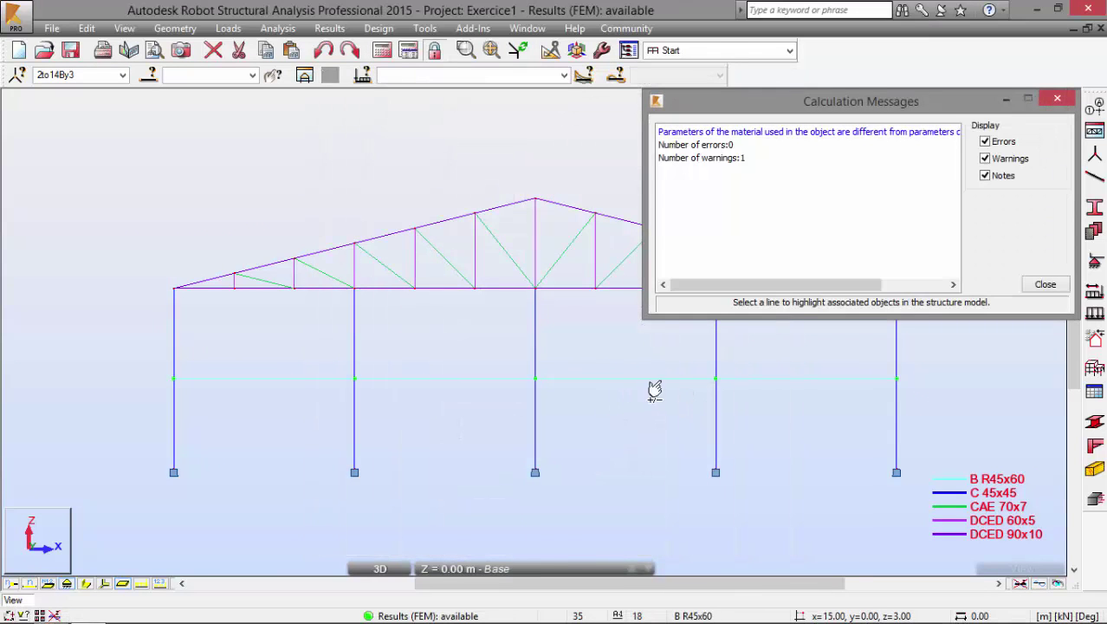
left_click(1043, 285)
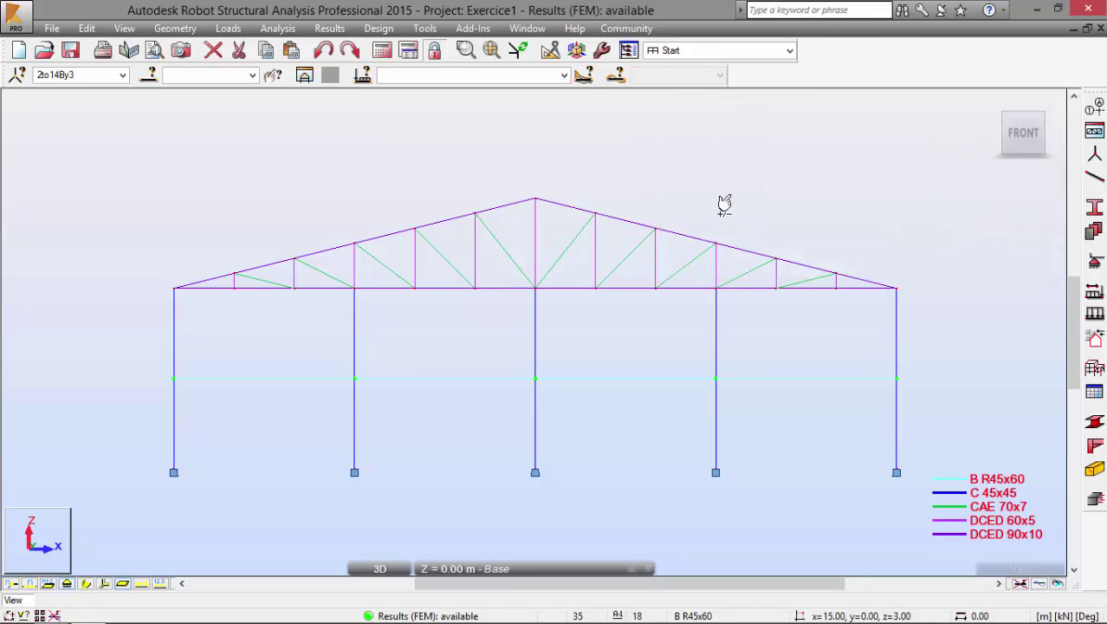
Check the manual's beam selection instructions, select the mid-height beams 11to14, and start Provided Reinforcement of RC Elements for them
key("alt+Tab")
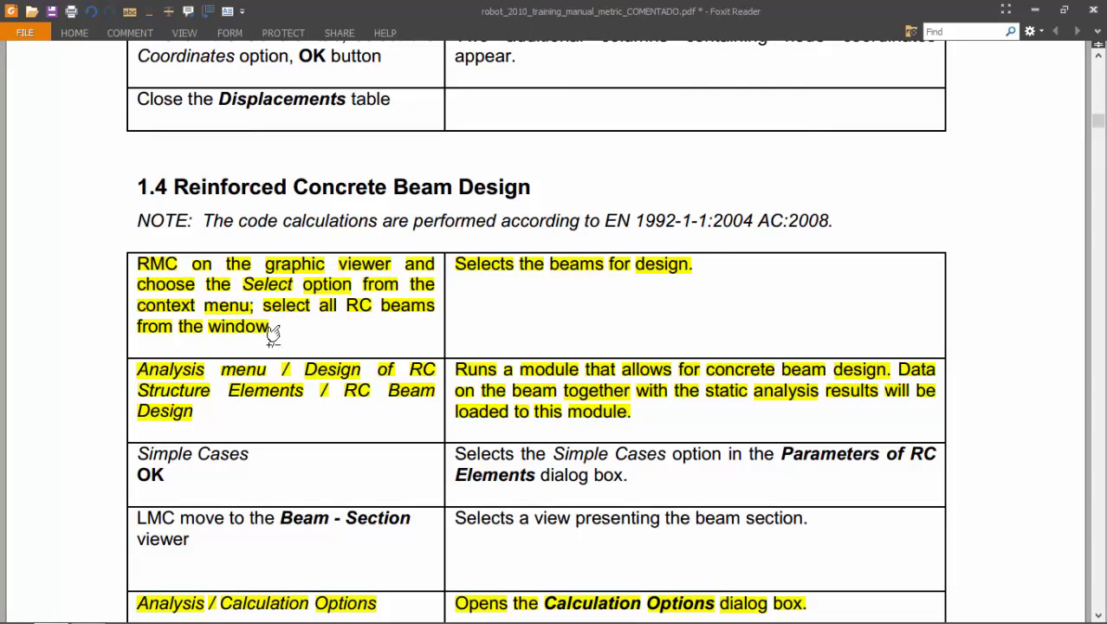
key("alt+Tab")
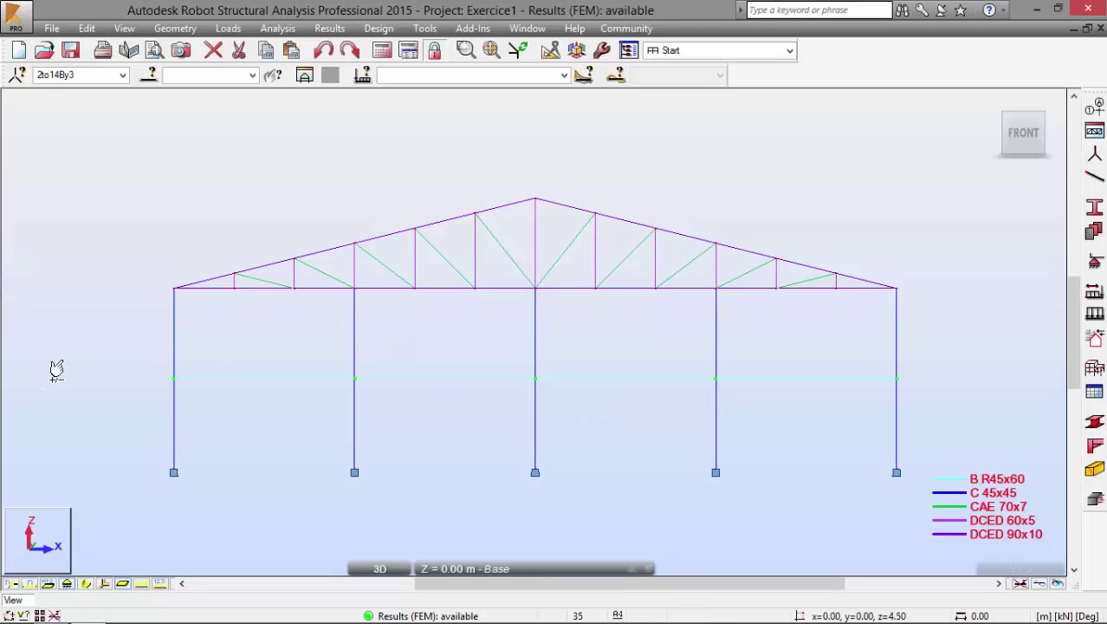
left_click_drag(104, 345, 920, 408)
key("alt+Tab")
key("alt+Tab")
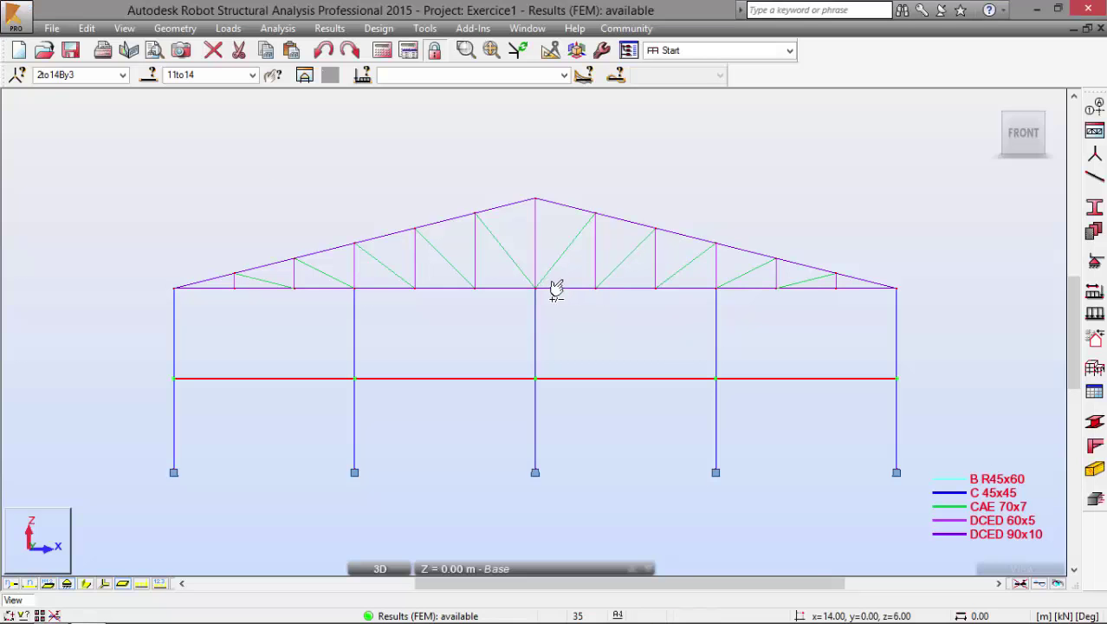
left_click(373, 31)
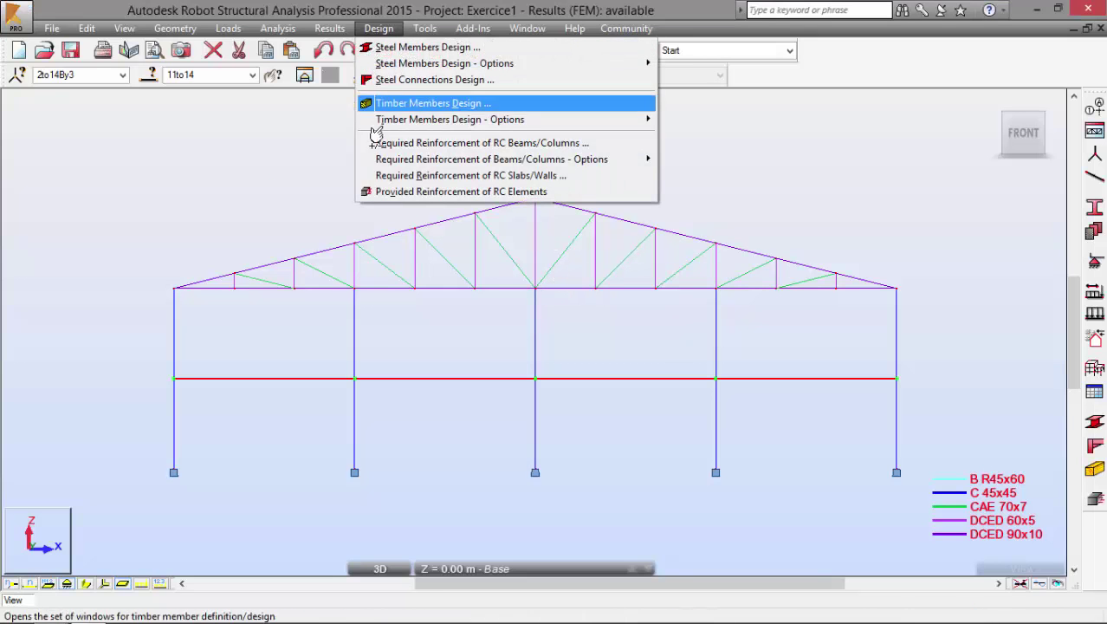
left_click(401, 194)
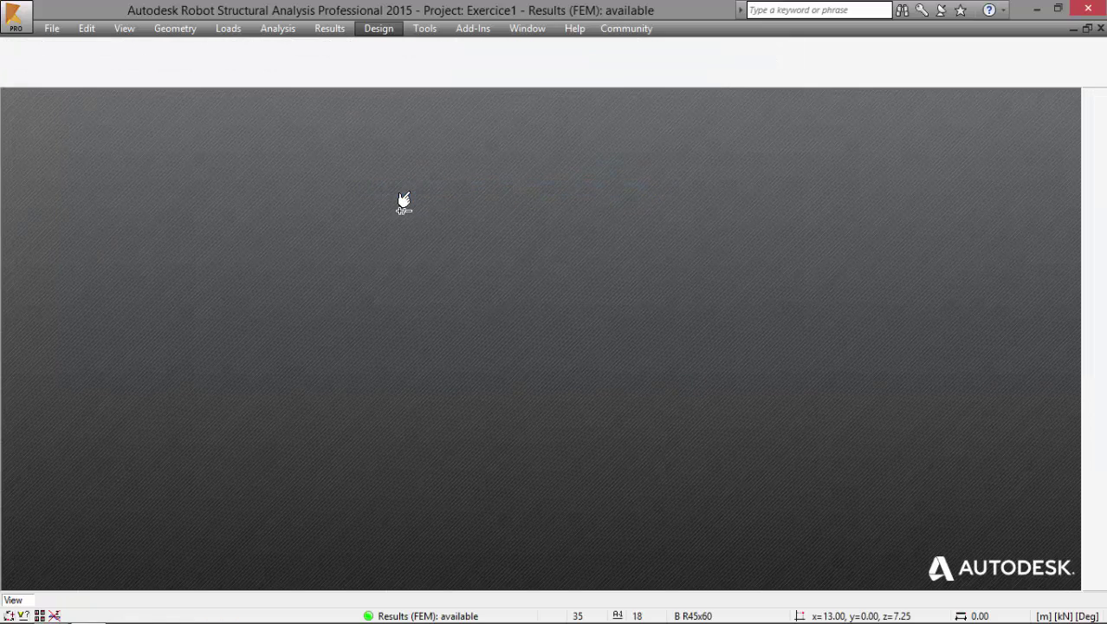
Switch to the training manual in Foxit Reader and read what the RC Beam Design module does
key("alt+Tab")
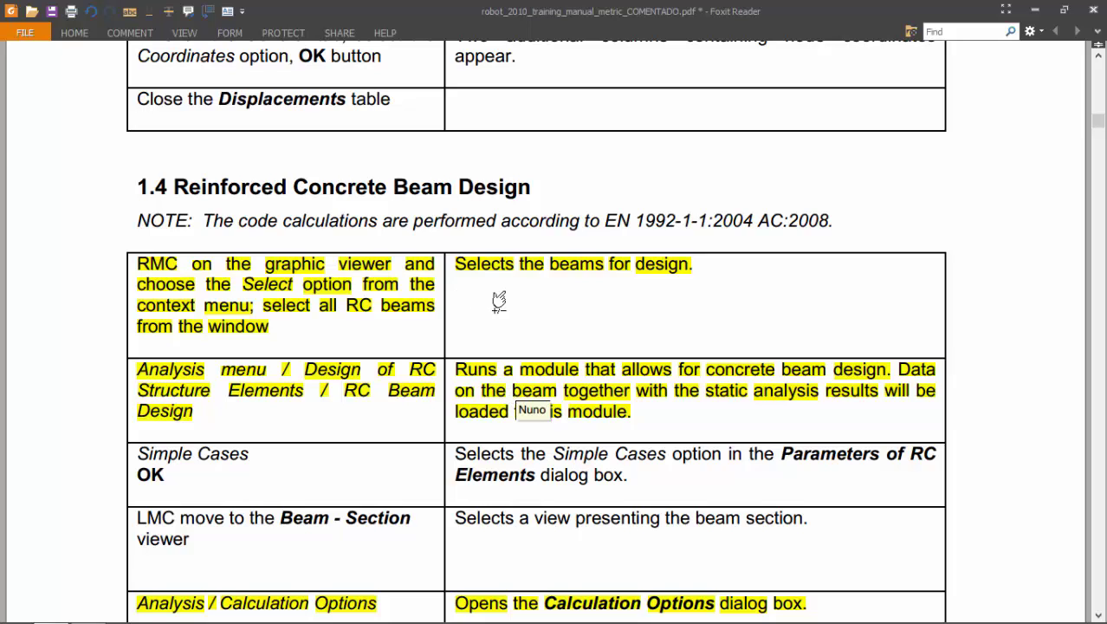
mouse_move(449, 383)
left_mouse_down()
mouse_move(659, 395)
mouse_move(932, 382)
left_mouse_up()
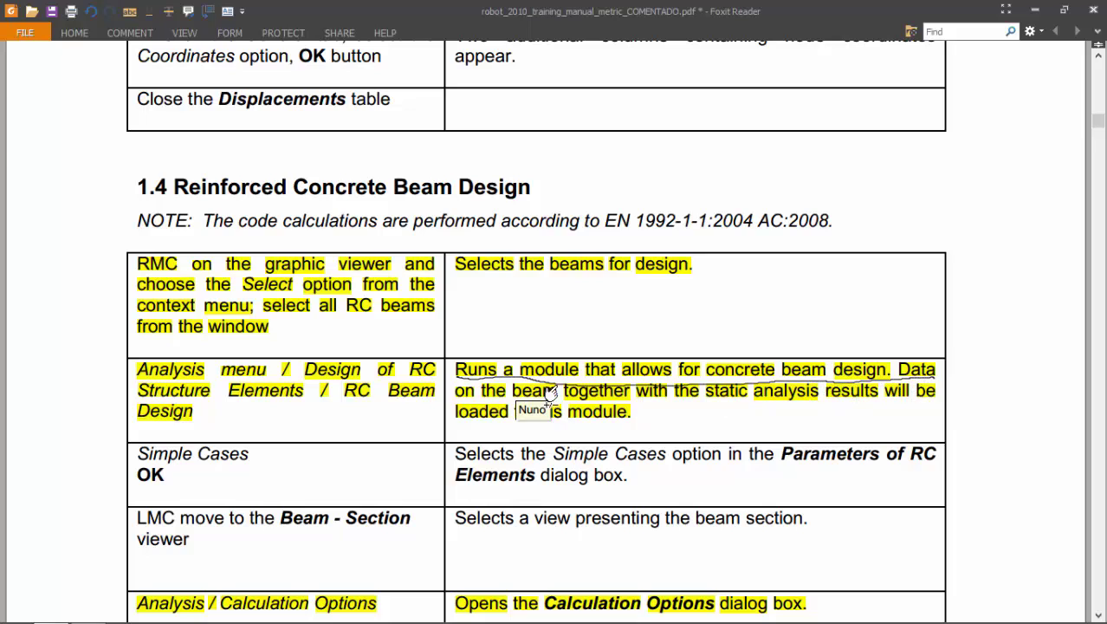
mouse_move(449, 404)
left_mouse_down()
mouse_move(852, 414)
mouse_move(933, 401)
left_mouse_up()
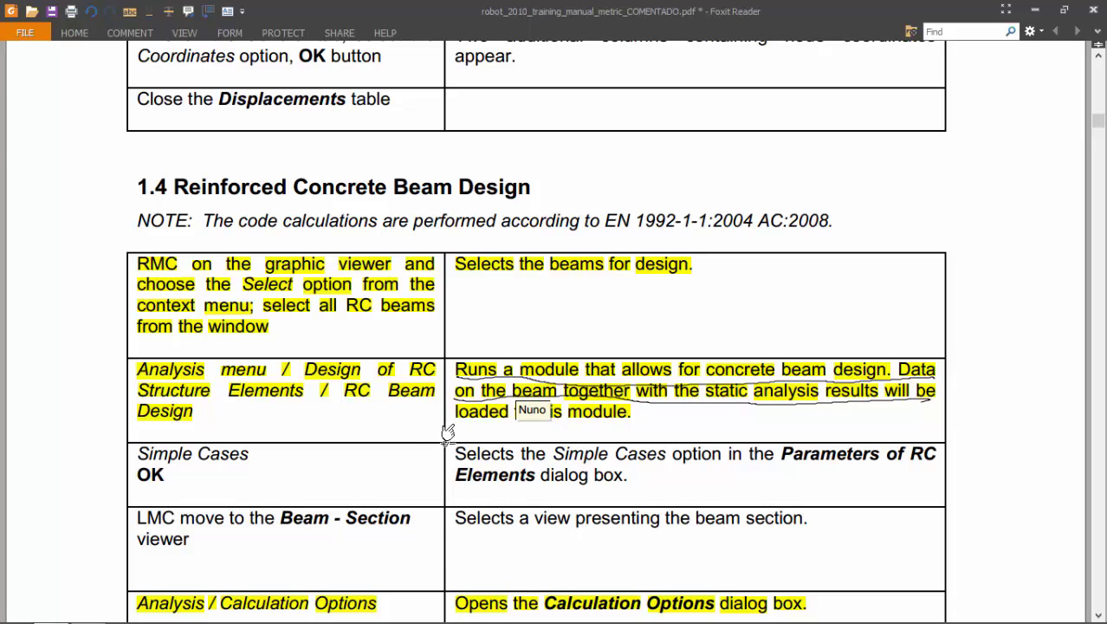
left_click_drag(447, 432, 654, 428)
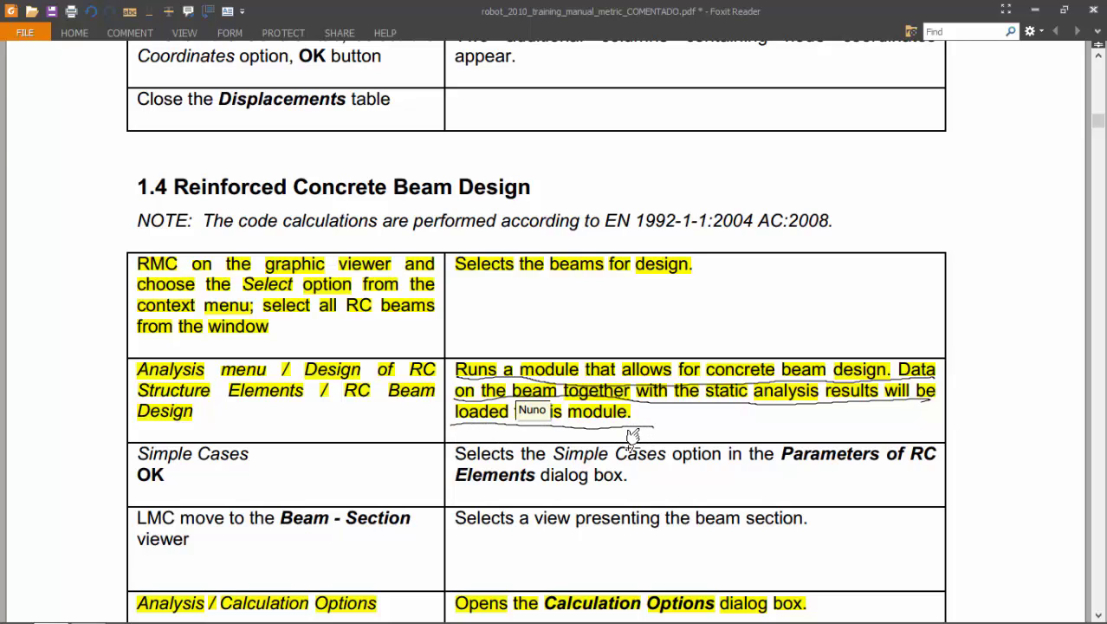
key("ctrl+z")
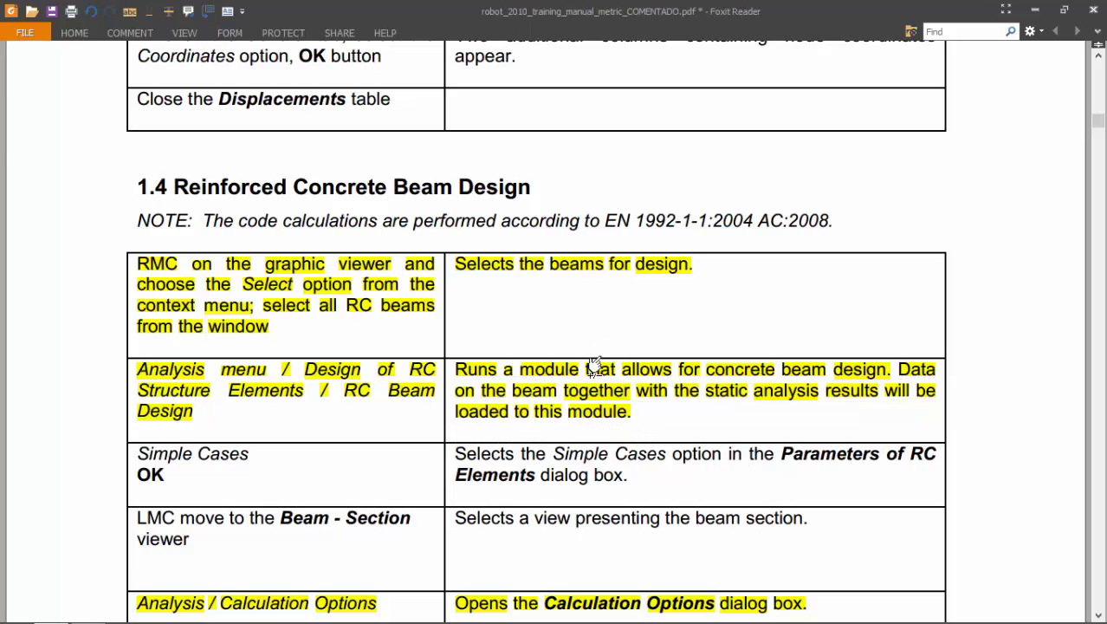
Return to Robot Structural Analysis, accept the RC beam parameters with Simple cases, and open Beam11...14 from Level +3.00
key("alt+Tab")
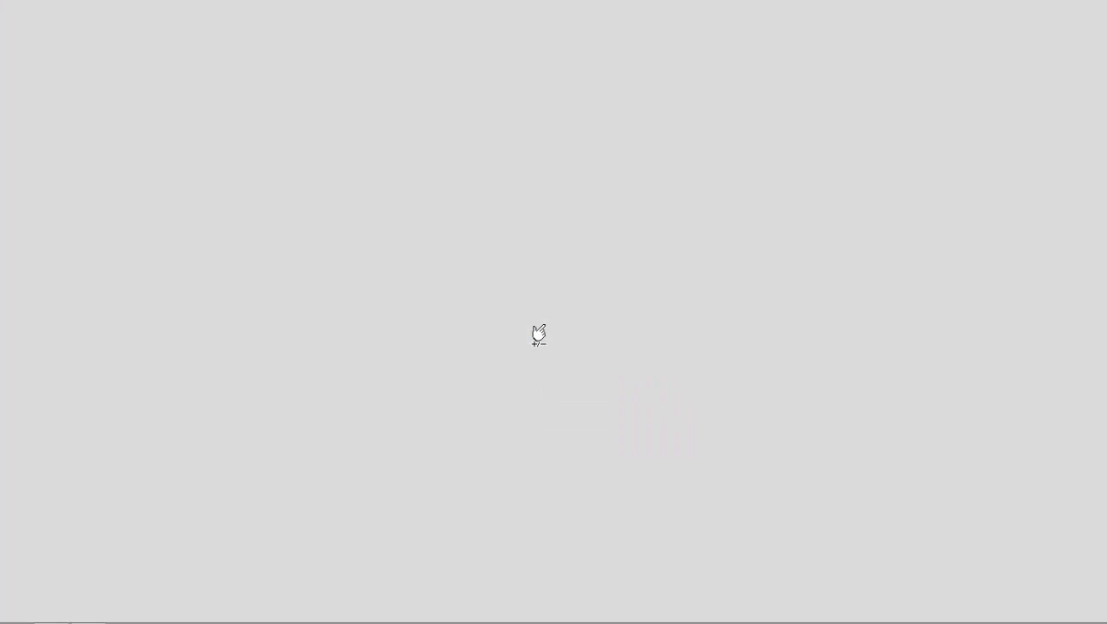
key("alt+Tab")
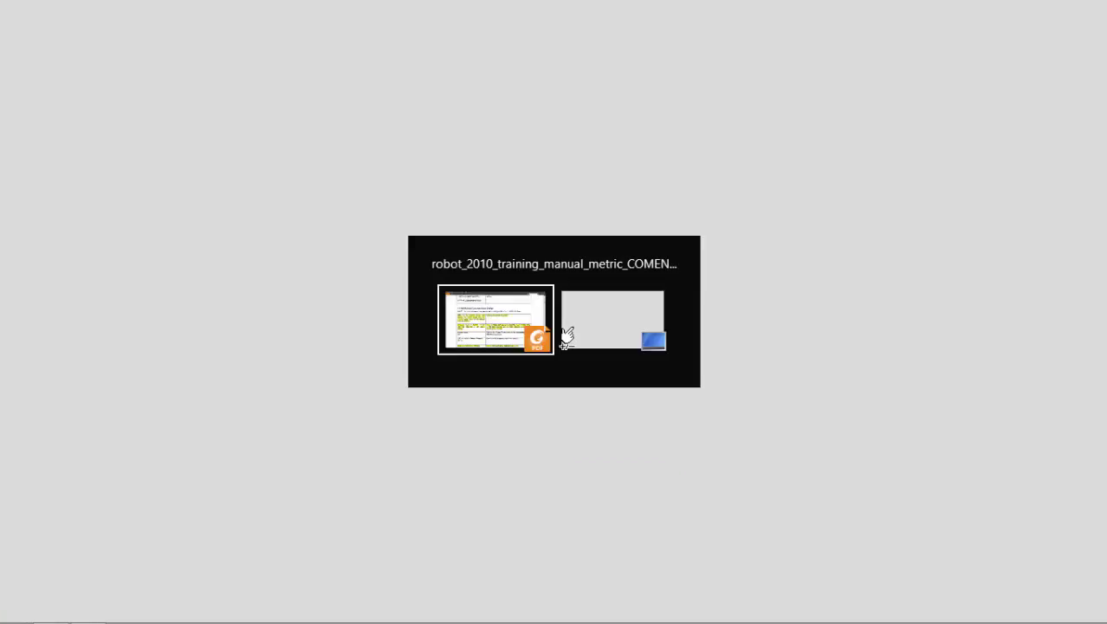
left_click(80, 613)
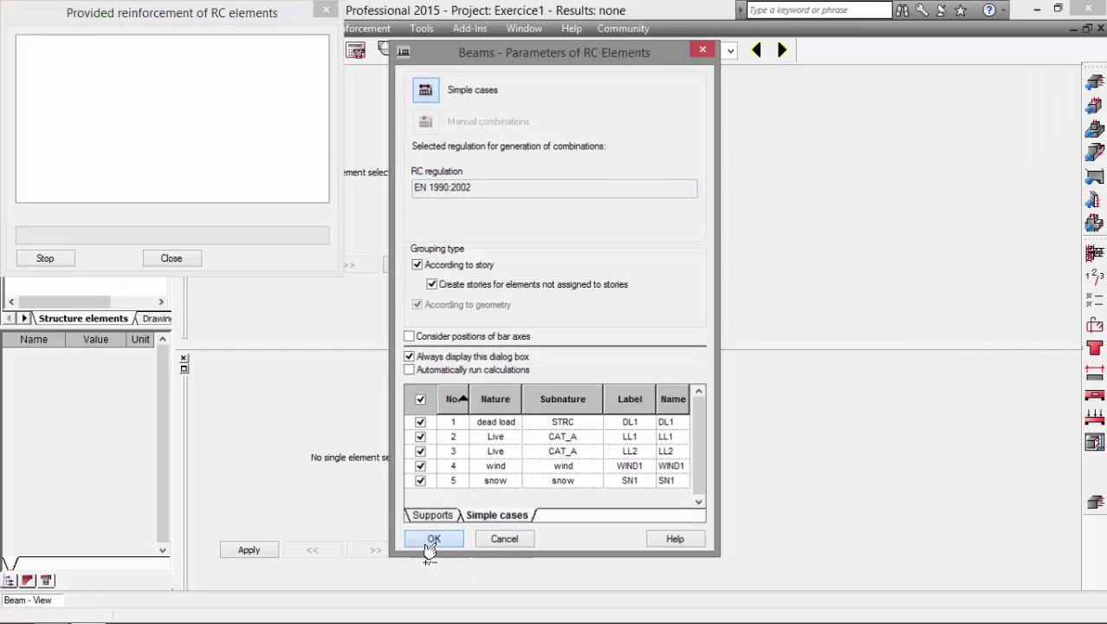
left_click(435, 540)
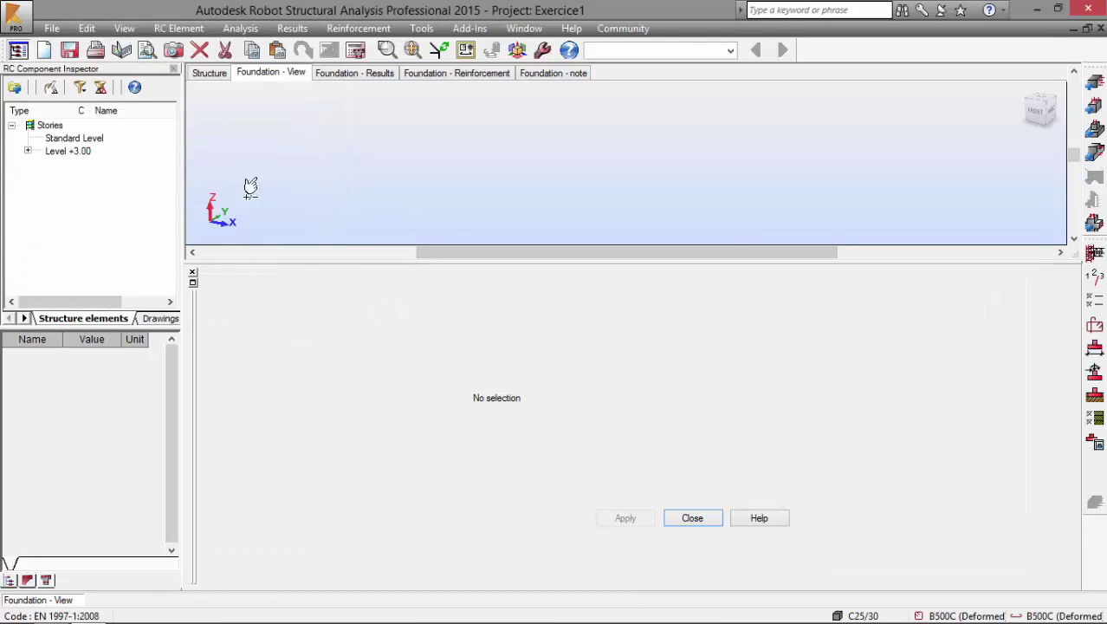
left_click(24, 151)
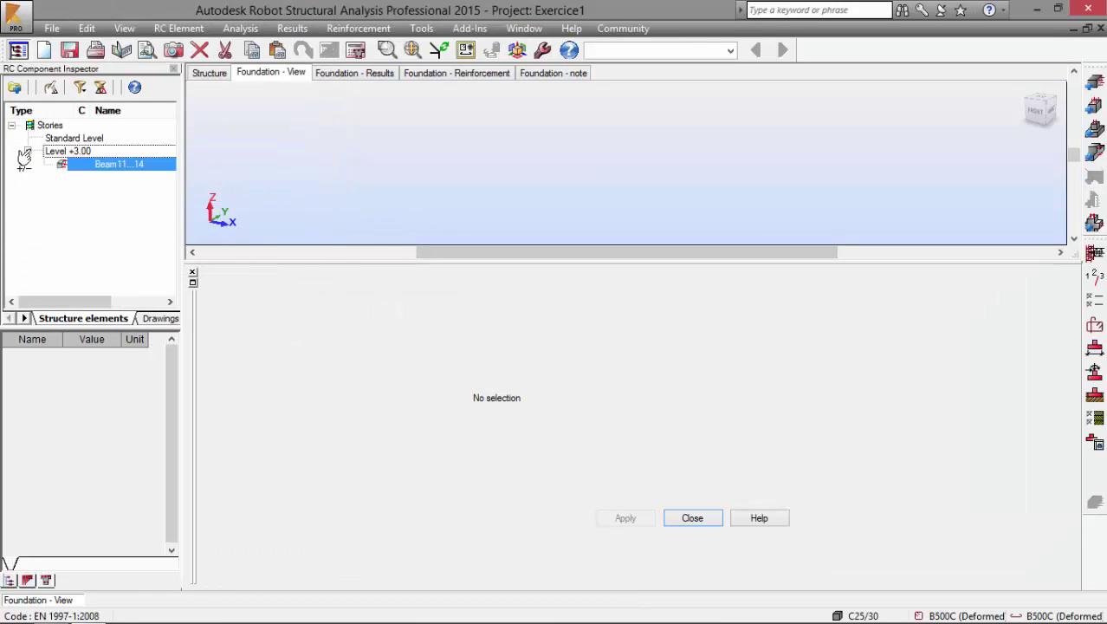
double_click(80, 169)
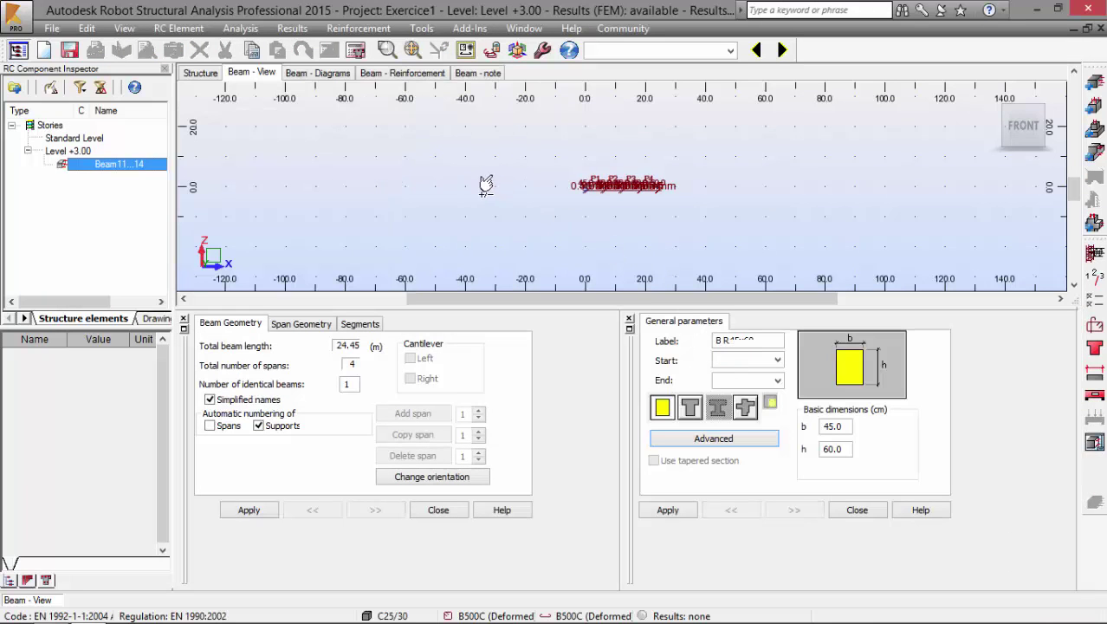
Switch to the training manual and read the Calculation Options and Reinforcement Pattern instructions for the RC beam design
key("alt+Tab")
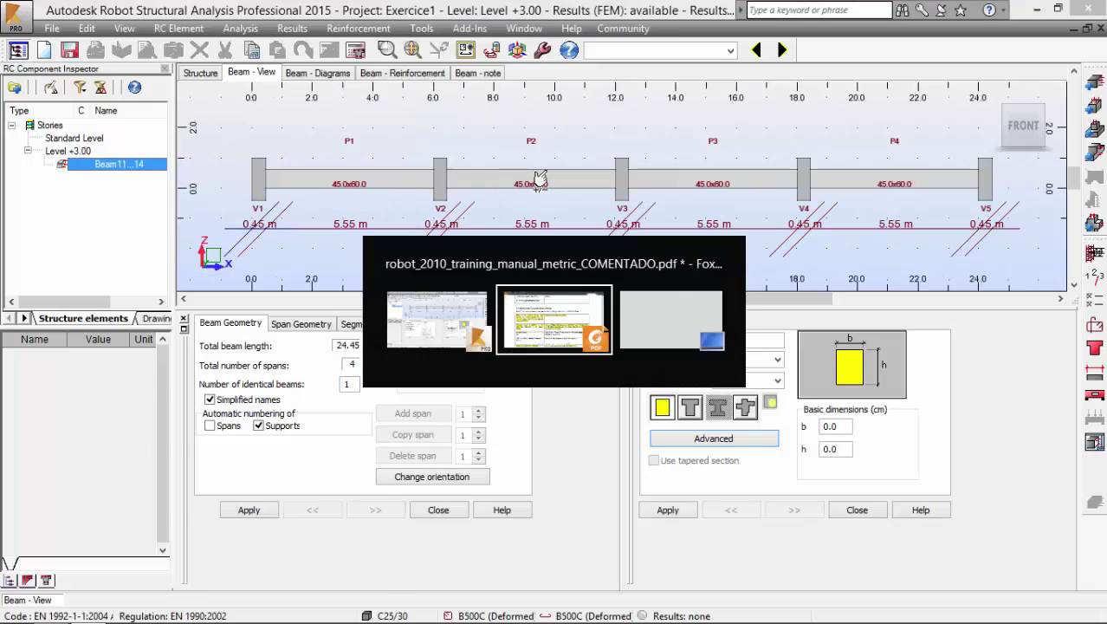
scroll(401, 386, "down", 1)
scroll(401, 386, "down", 5)
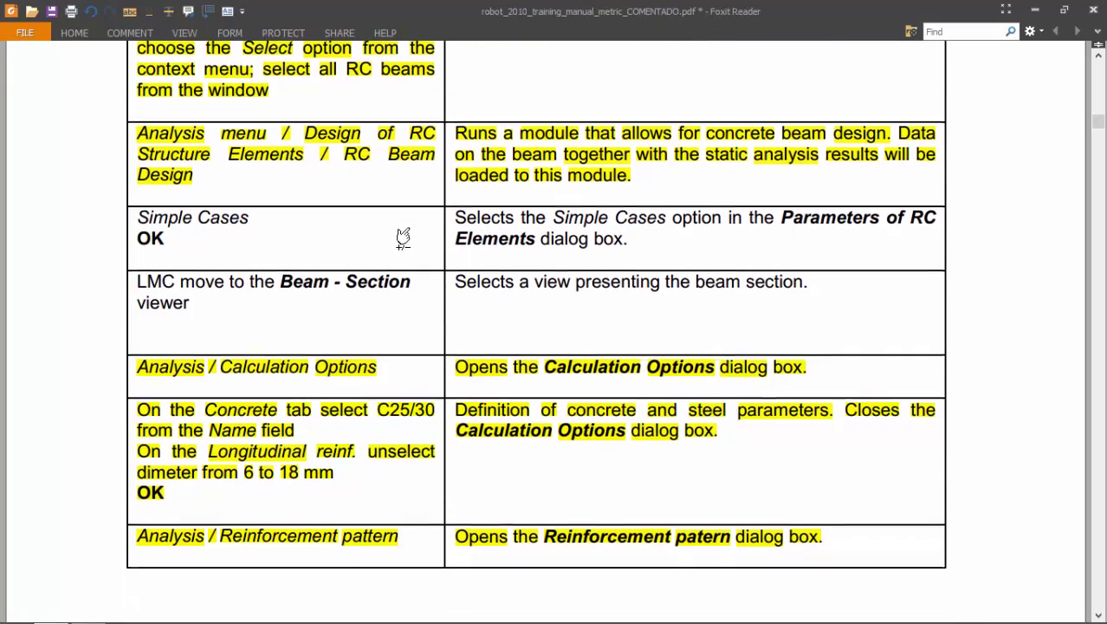
scroll(386, 267, "down", 1)
scroll(362, 356, "down", 2)
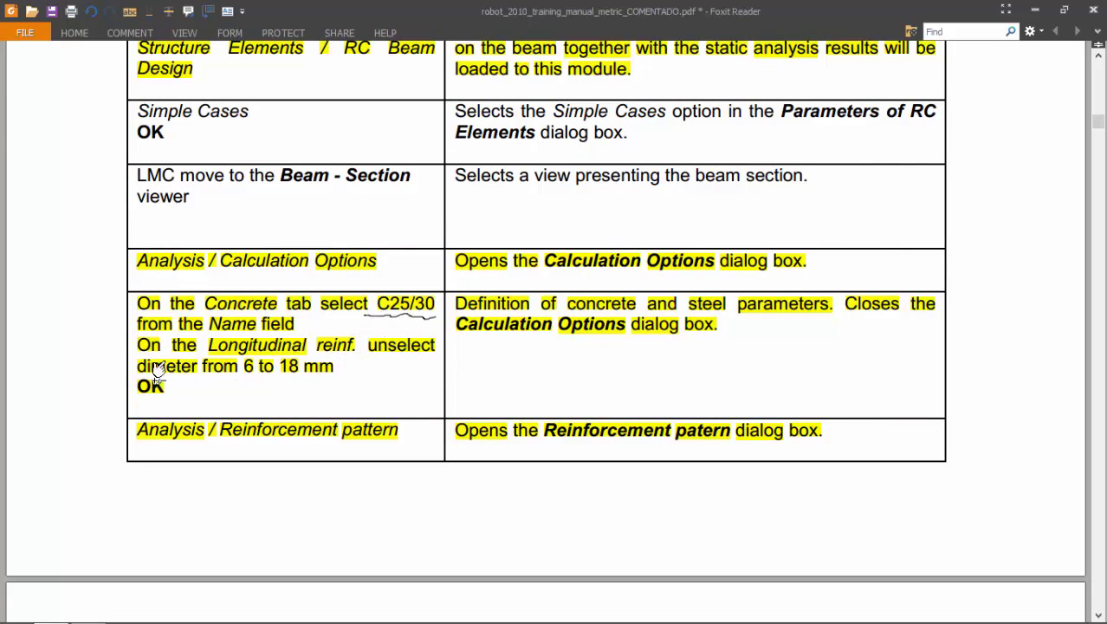
left_click_drag(363, 357, 433, 357)
left_click_drag(131, 373, 197, 374)
left_click_drag(318, 384, 343, 372)
key("alt+Tab")
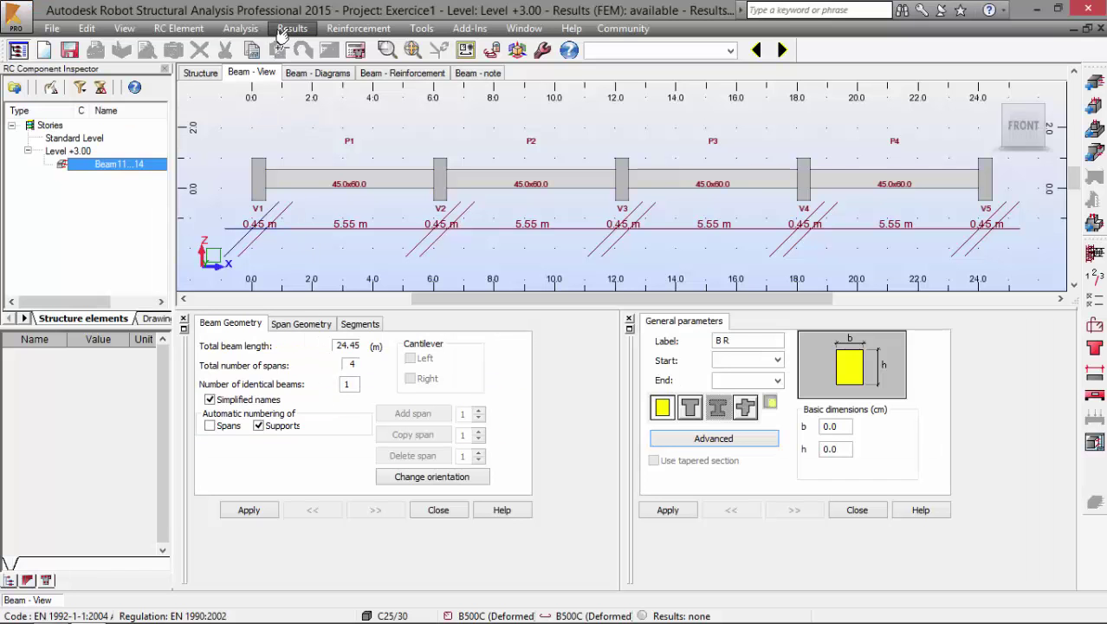
key("alt+Tab")
left_click(322, 433)
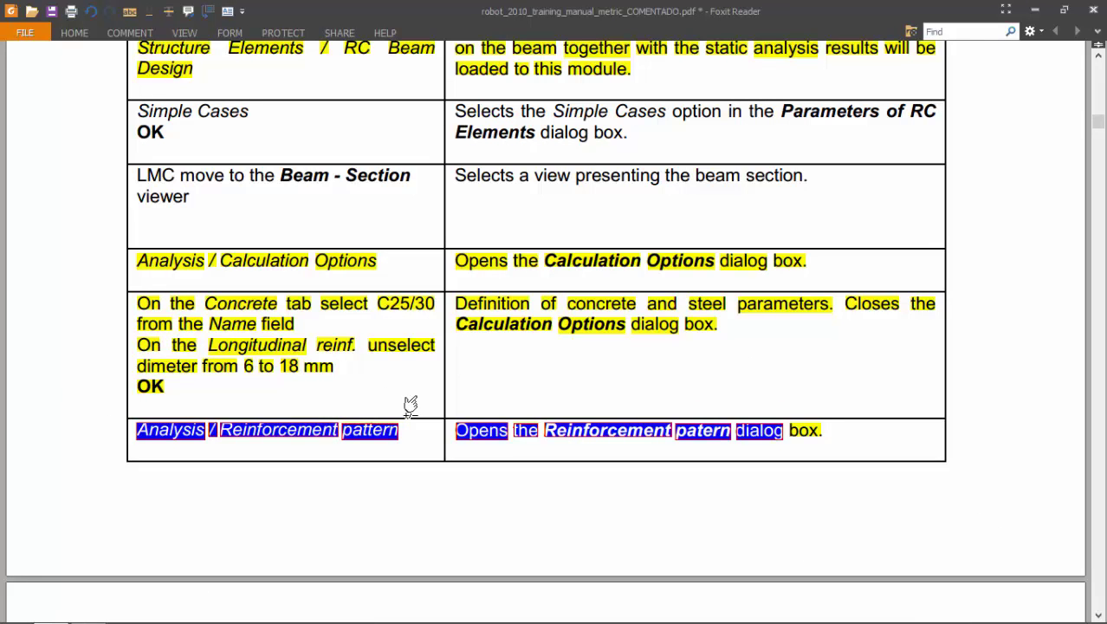
left_click(242, 394)
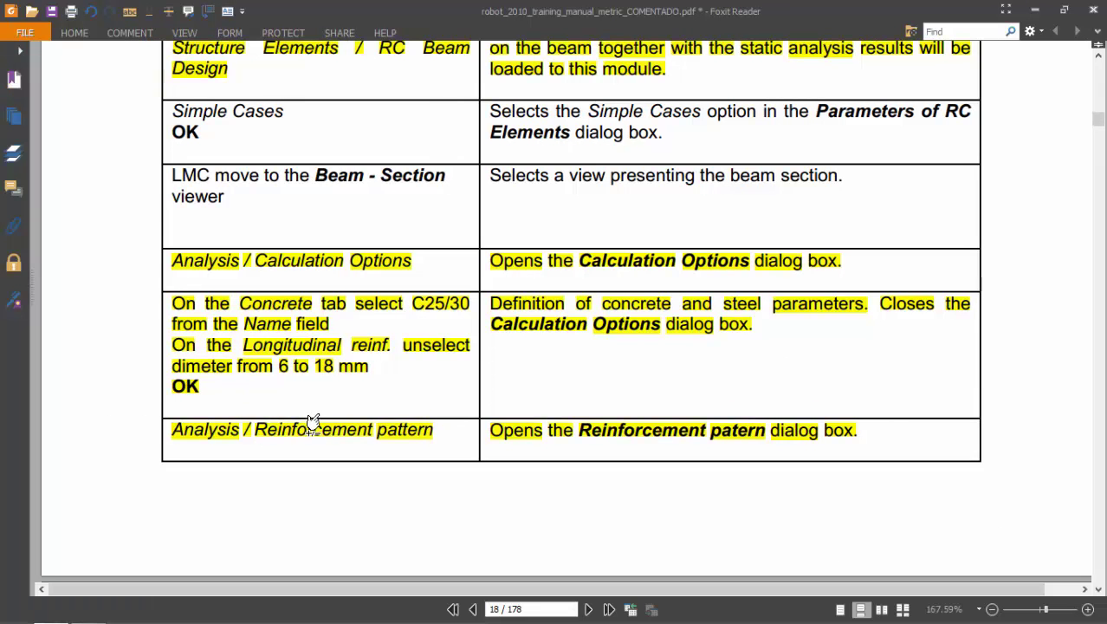
scroll(391, 409, "down", 5)
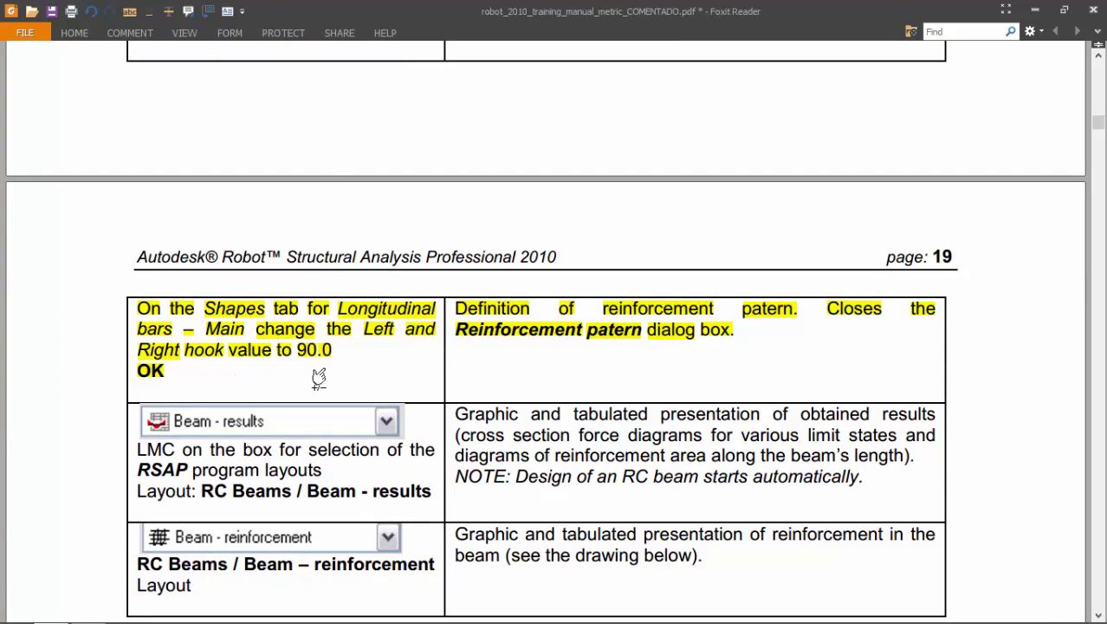
Return to Robot Structural Analysis and exclude the 6, 8, 10, 12, 14 and 16 mm longitudinal bars in the beam's Calculation Options
key("alt+Tab")
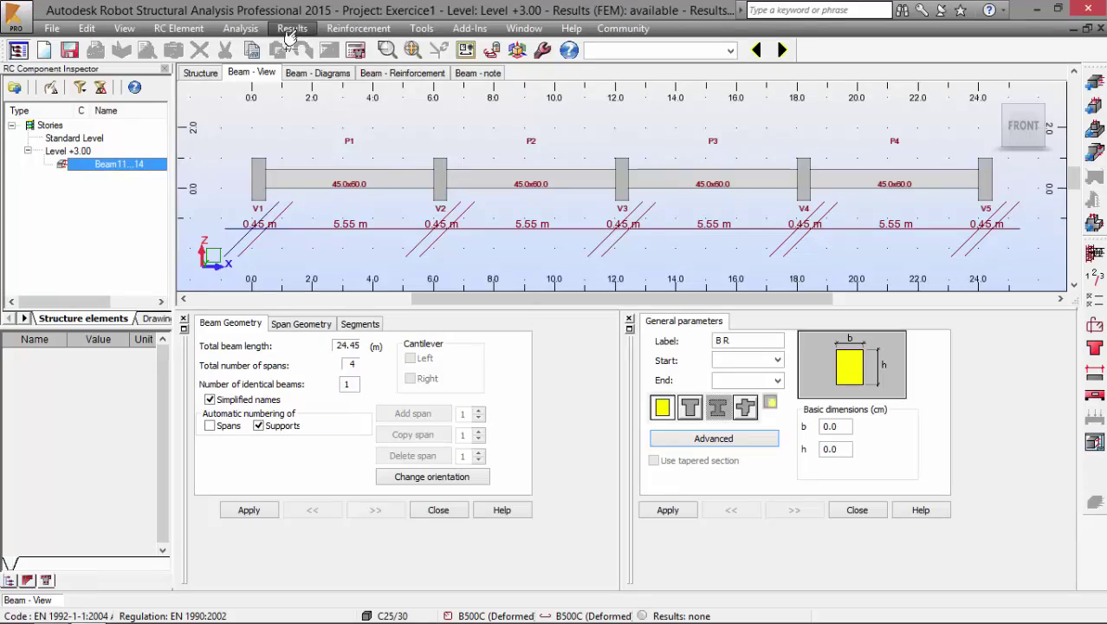
left_click(247, 30)
left_click(273, 143)
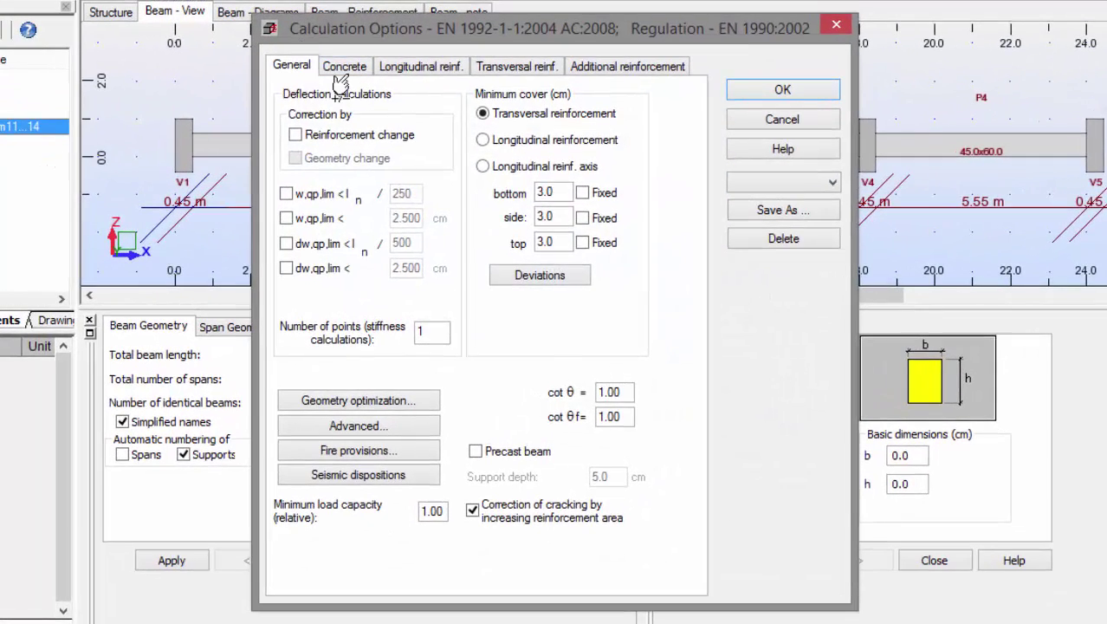
left_click(363, 89)
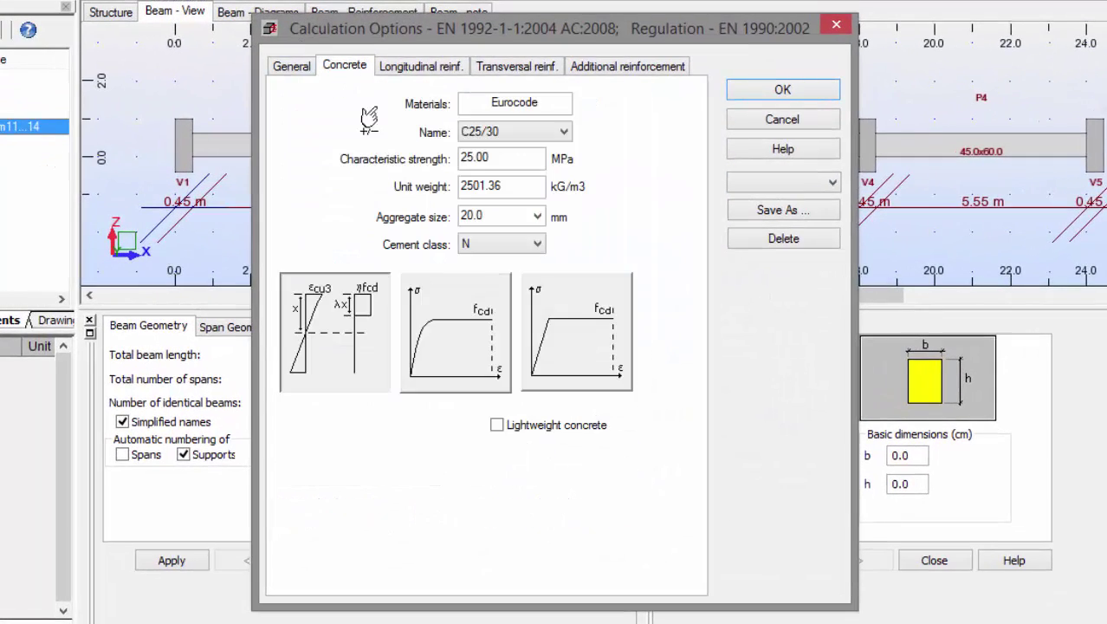
left_click(421, 66)
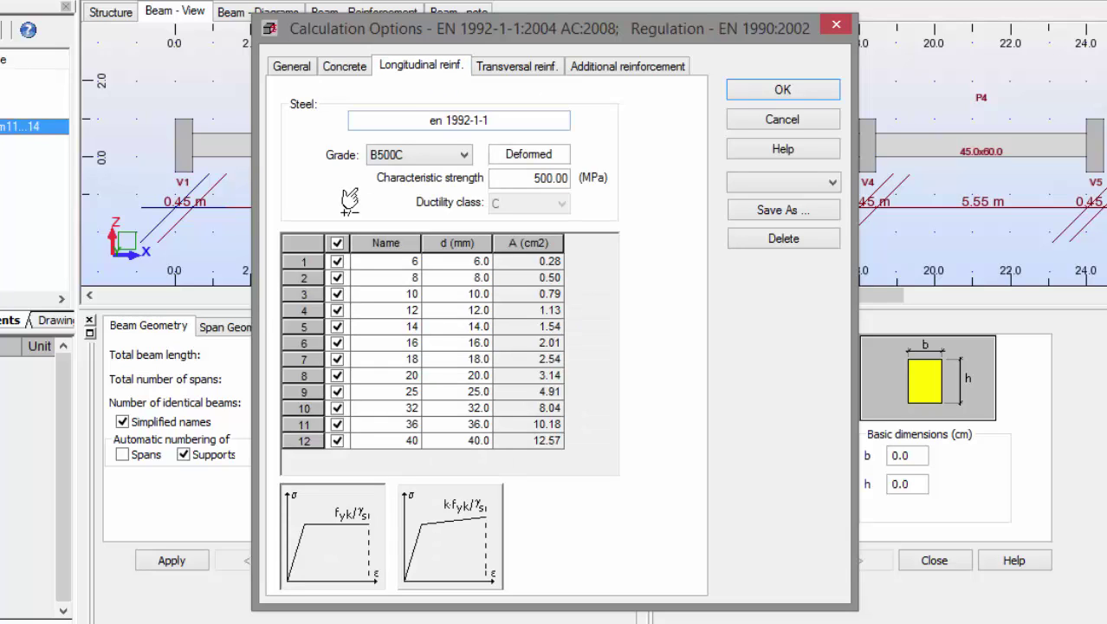
left_click(333, 260)
left_click(333, 277)
left_click(333, 294)
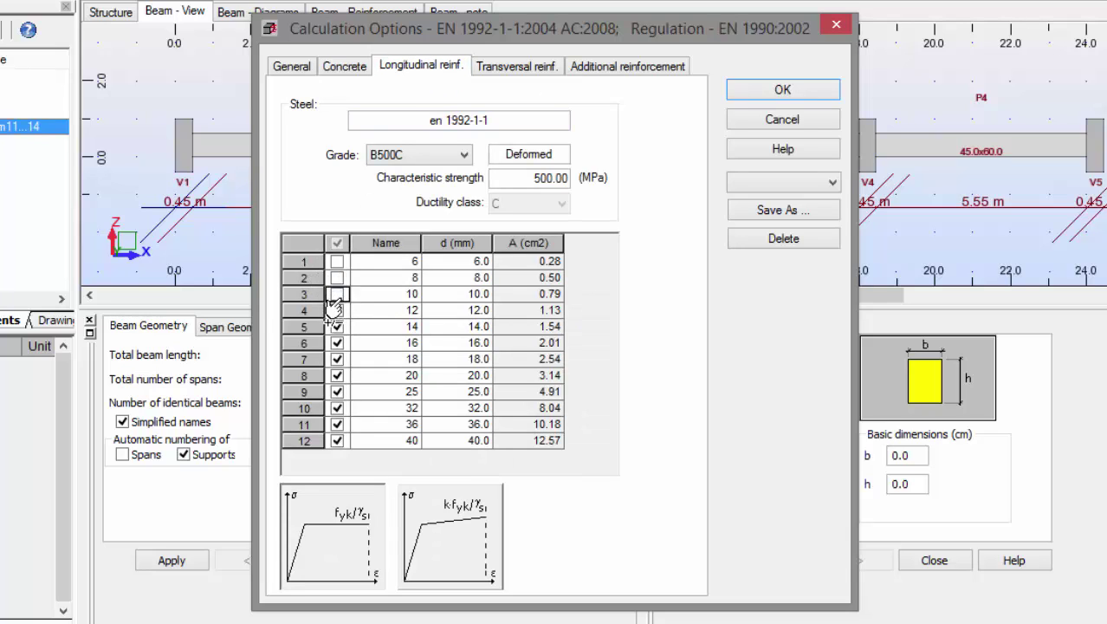
left_click(333, 327)
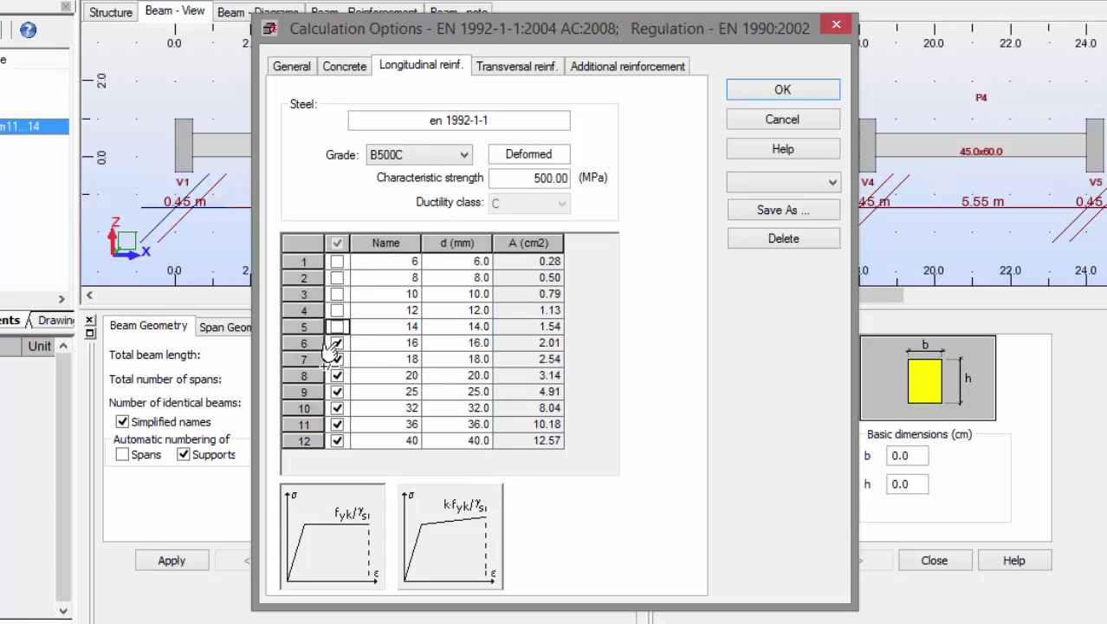
left_click(334, 344)
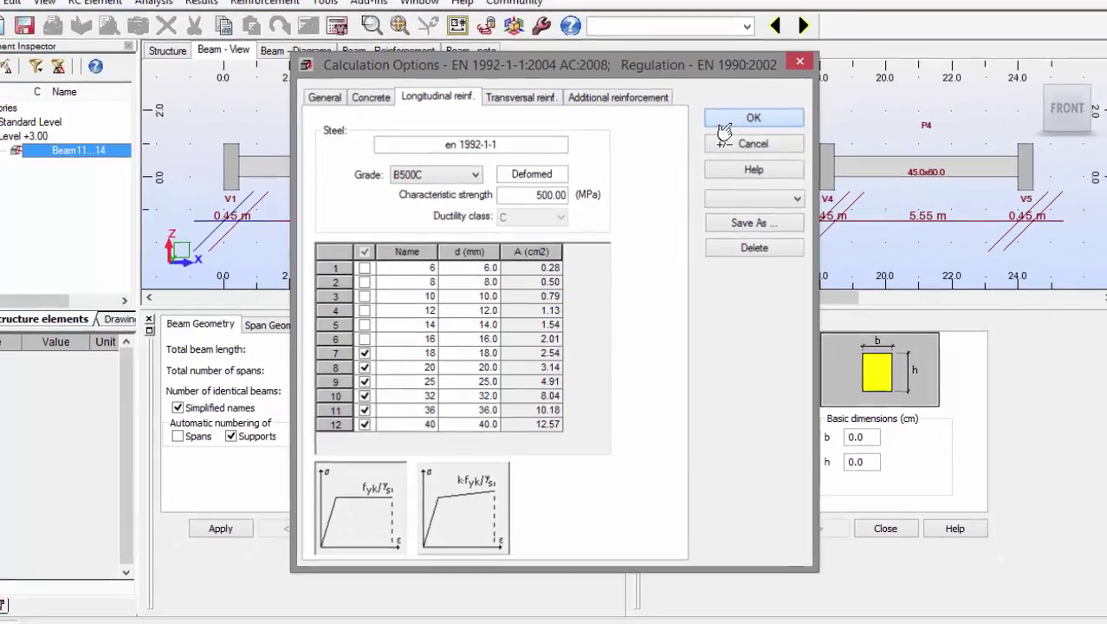
left_click(783, 89)
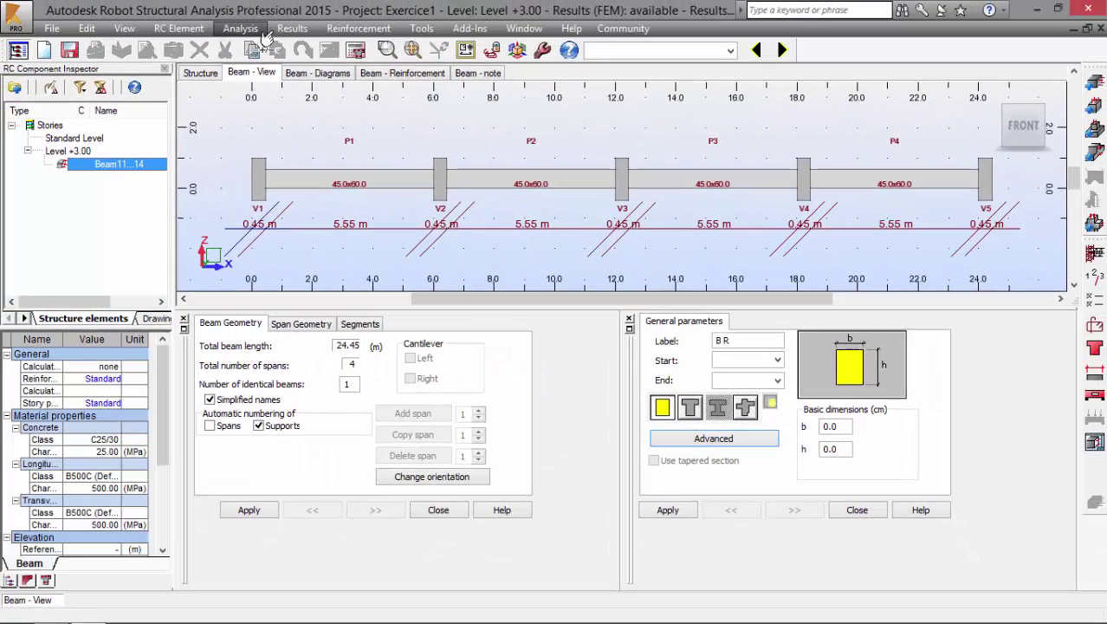
In the Reinforcement Pattern, set the left and right hooks of the main longitudinal bars to 90.0 degrees
left_click(241, 29)
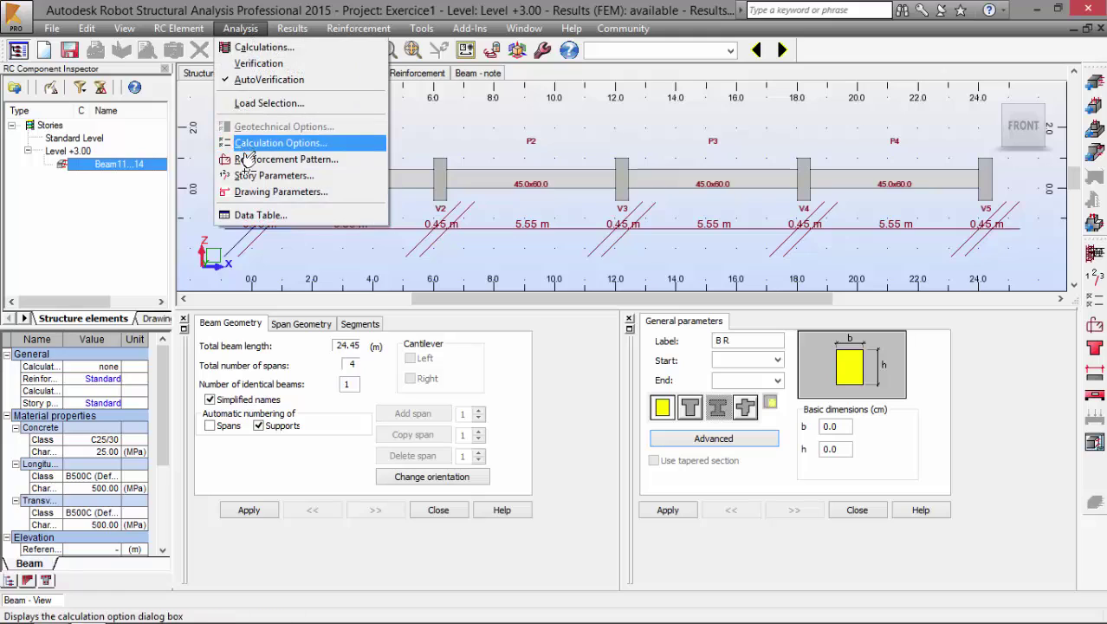
left_click(260, 159)
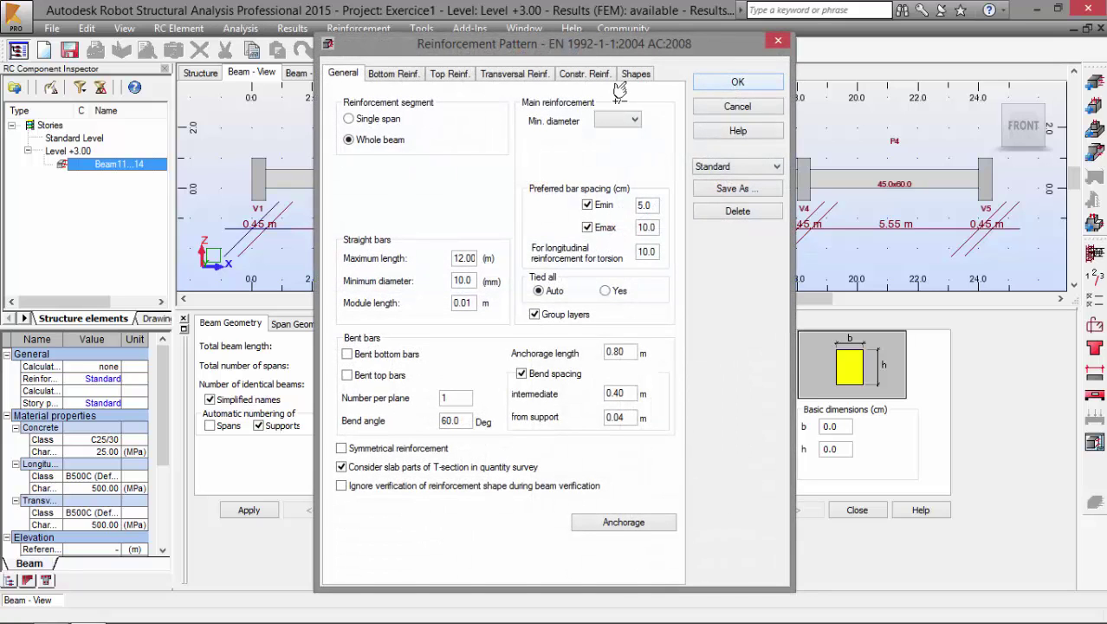
left_click(635, 76)
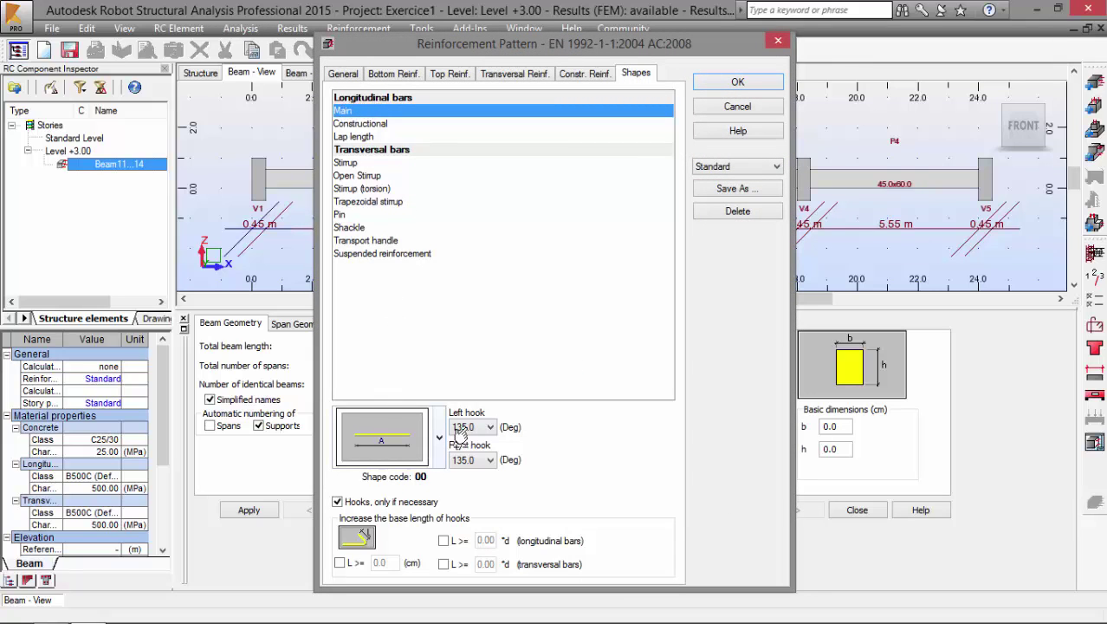
left_click(472, 427)
left_click(460, 500)
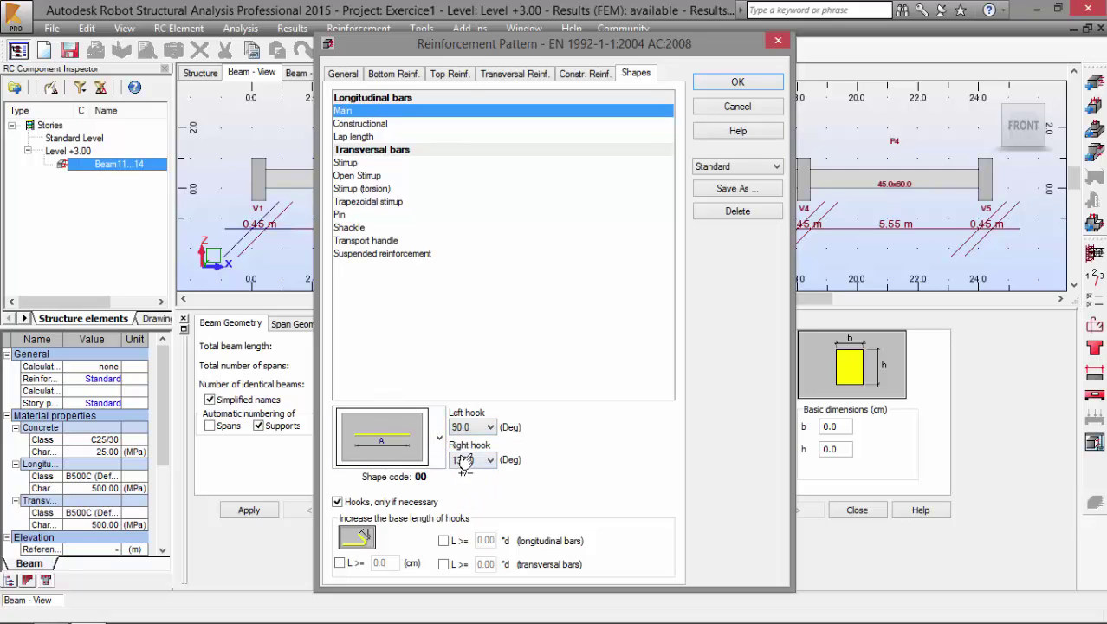
left_click(464, 461)
left_click(459, 539)
left_click(712, 84)
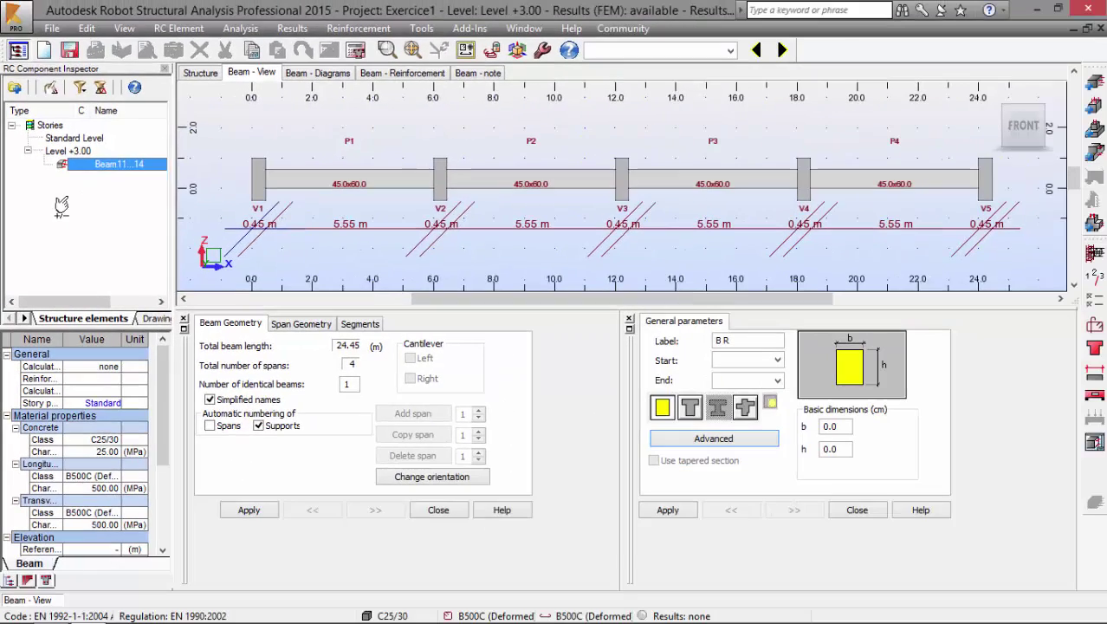
Calculate Beam11...14 without generating drawings or keeping existing reinforcement
left_click(355, 51)
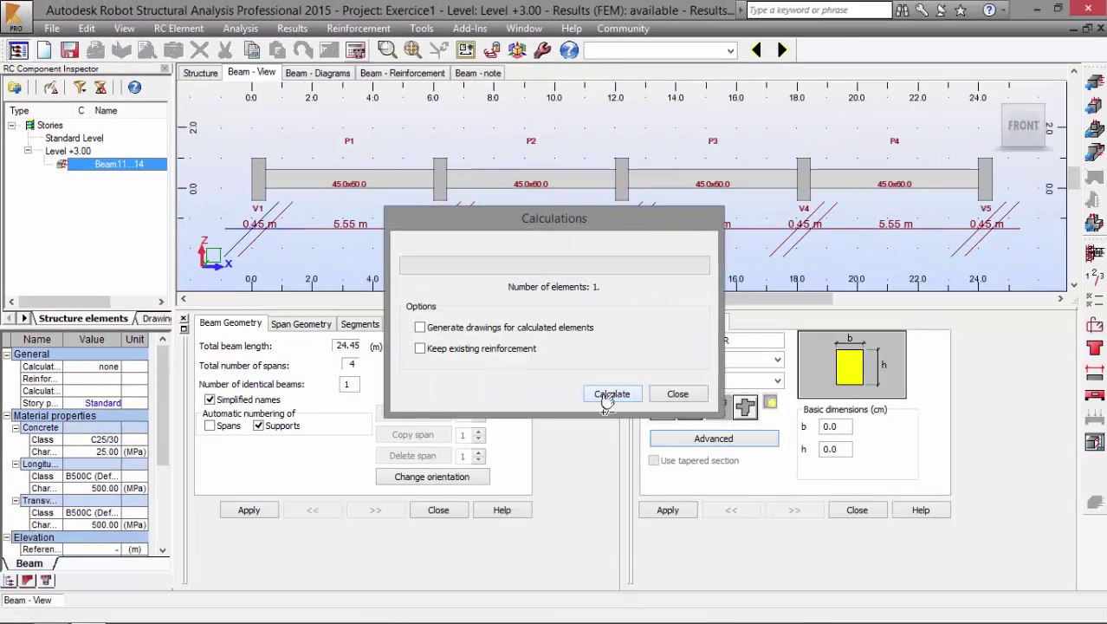
left_click(607, 395)
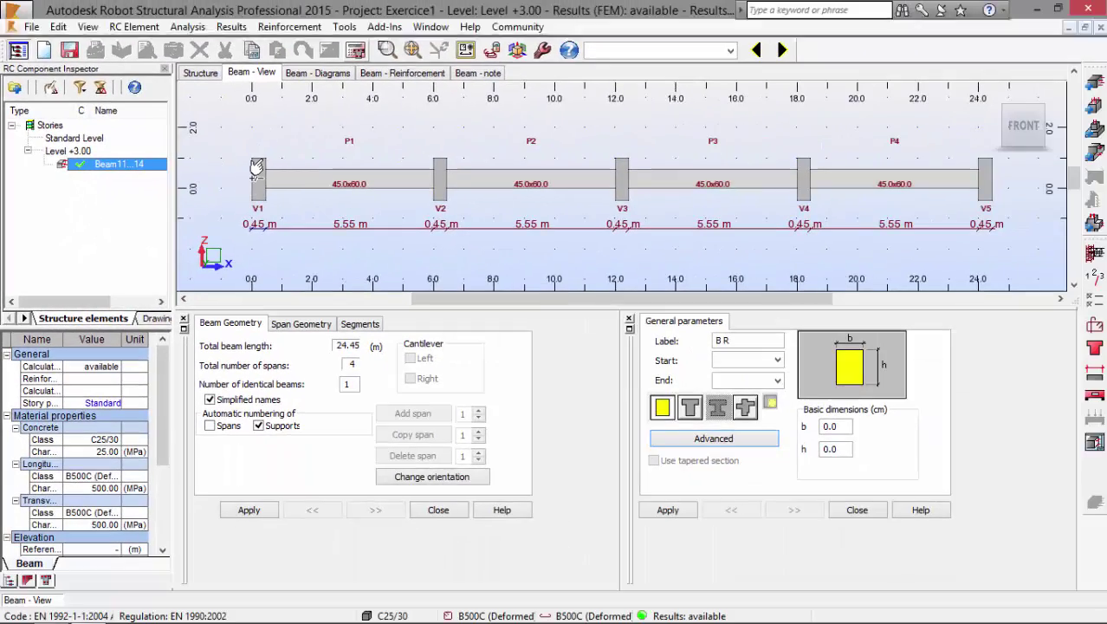
scroll(407, 373, "down", 6)
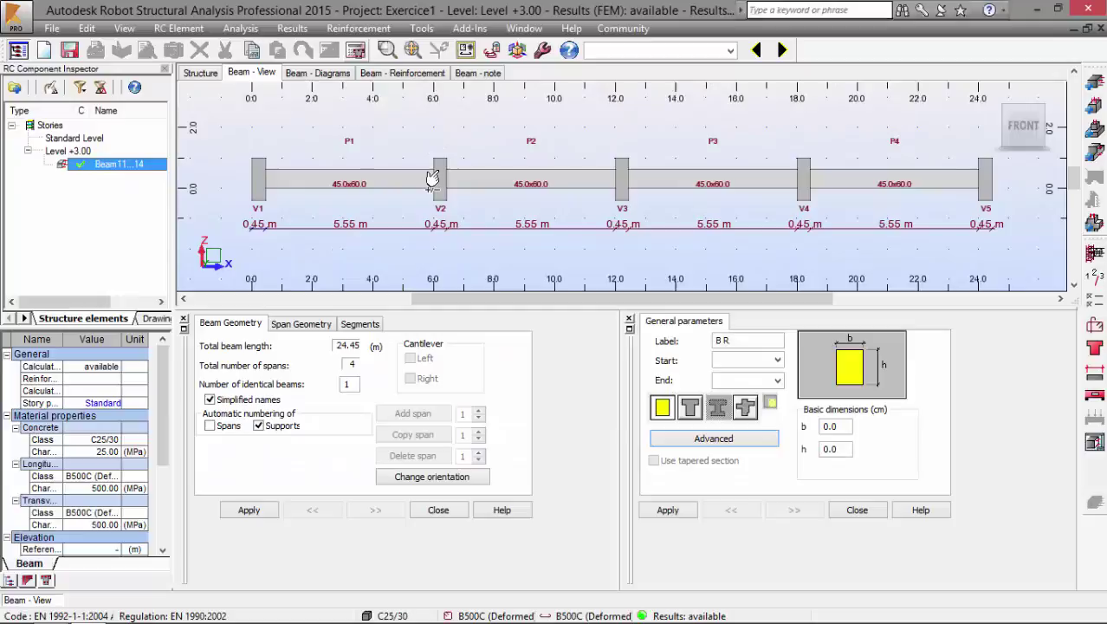
Examine the beam's ULS bending moment diagrams along all spans
left_click(317, 73)
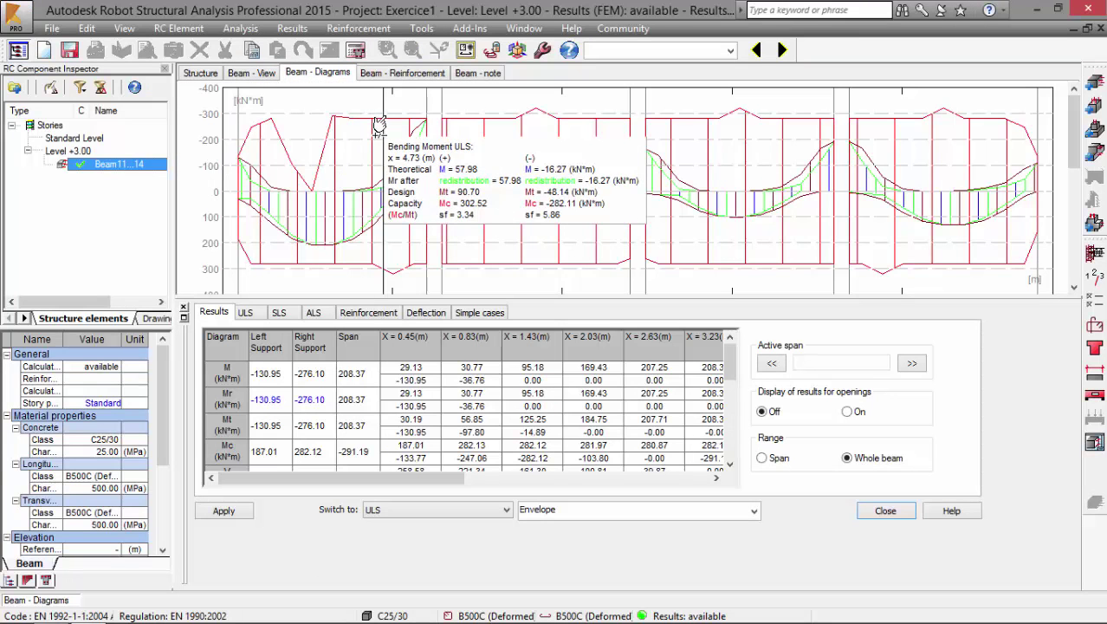
scroll(506, 176, "down", 2)
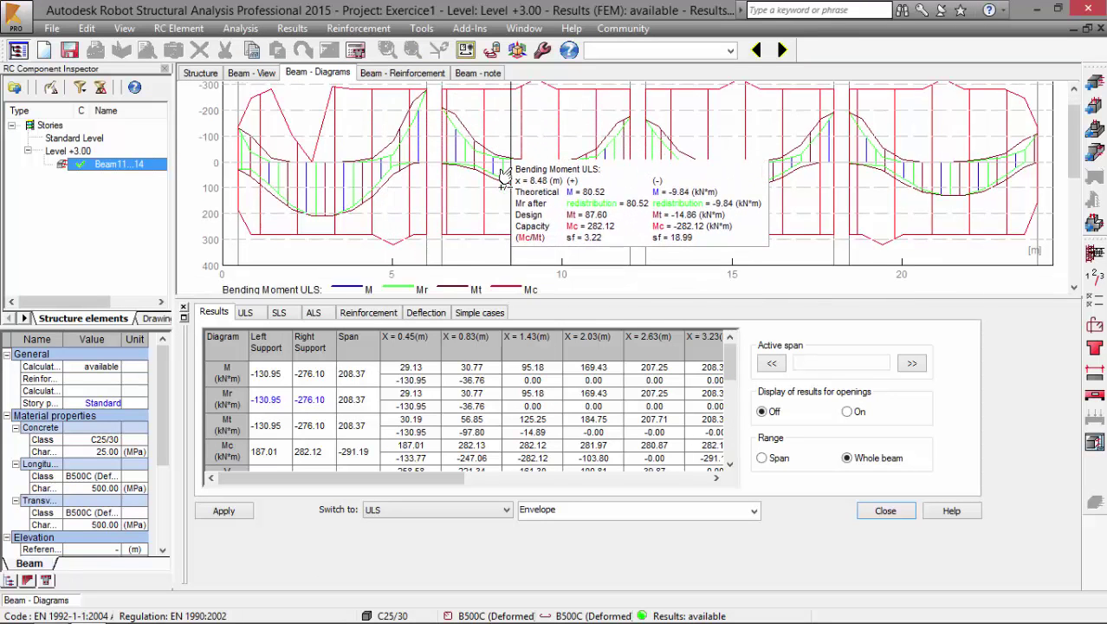
scroll(508, 176, "up", 2)
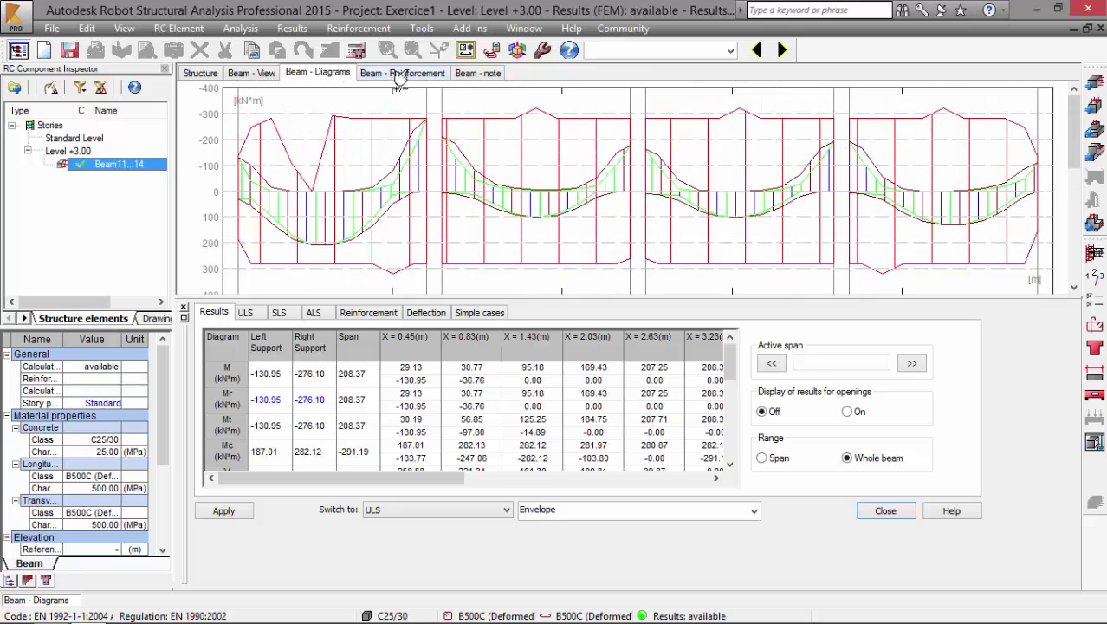
Show the beam's reinforcement layout, dock the reinforcement table beneath the graphic views and fit the whole beam in view
left_click(391, 75)
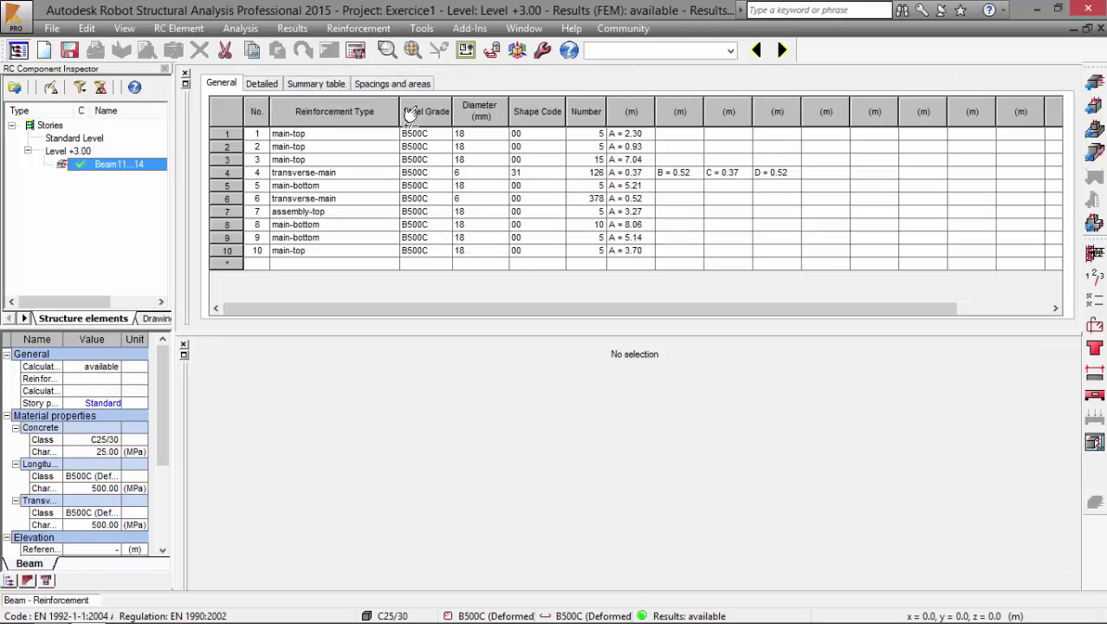
left_click(185, 84)
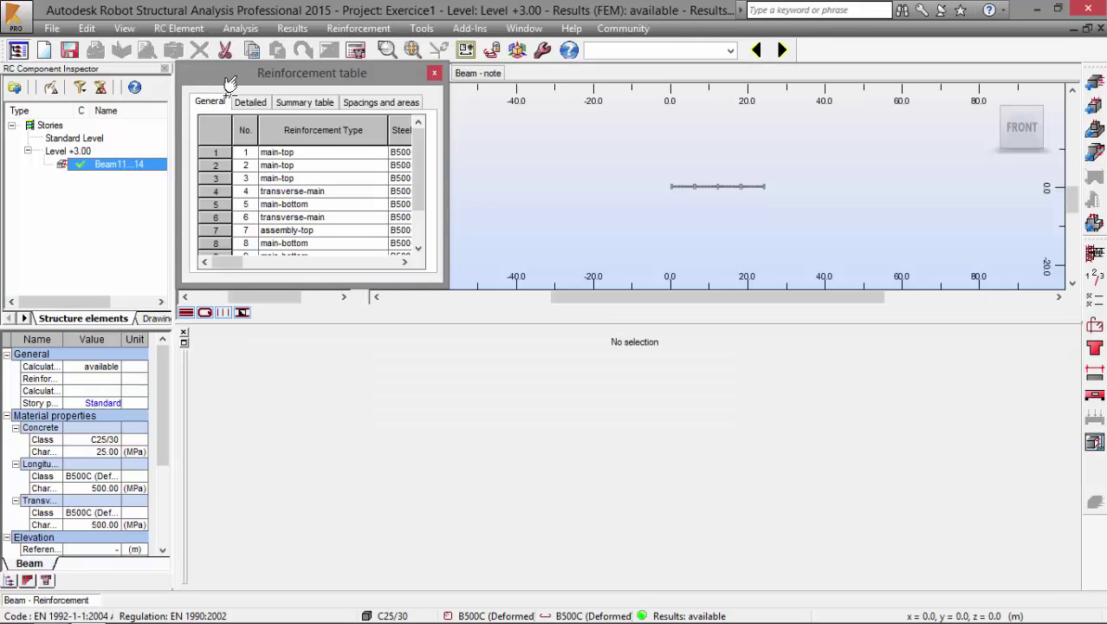
left_click_drag(247, 97, 335, 341)
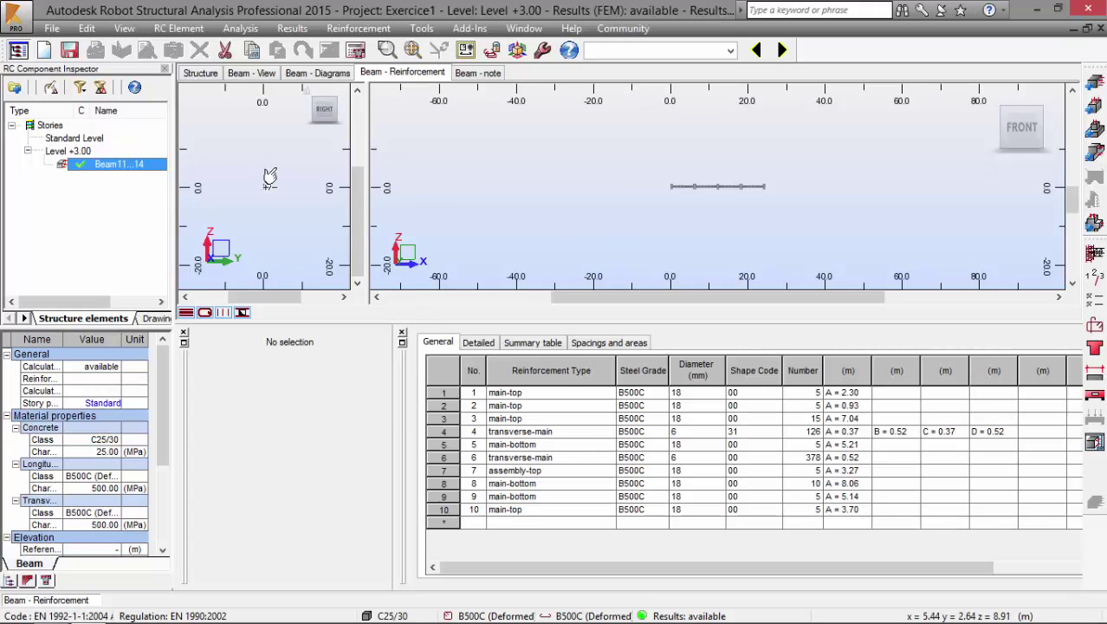
middle_click(591, 206)
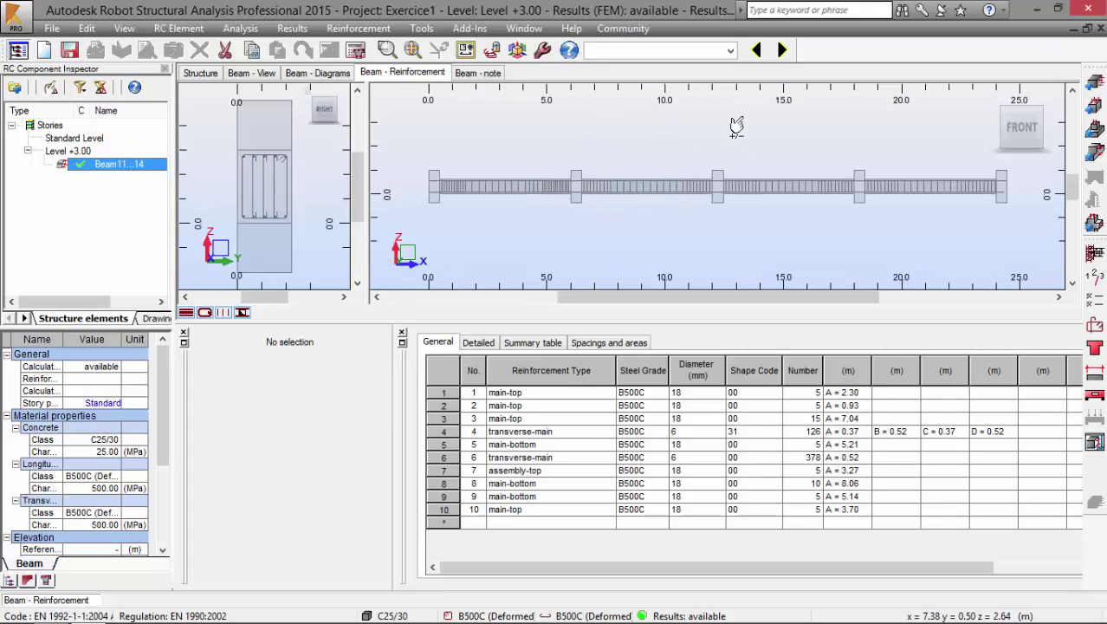
Check the manual's reinforcement illustration in Foxit Reader, then inspect the beam's main-top and main-bottom bars in a 3D view in Robot
key("alt+Tab")
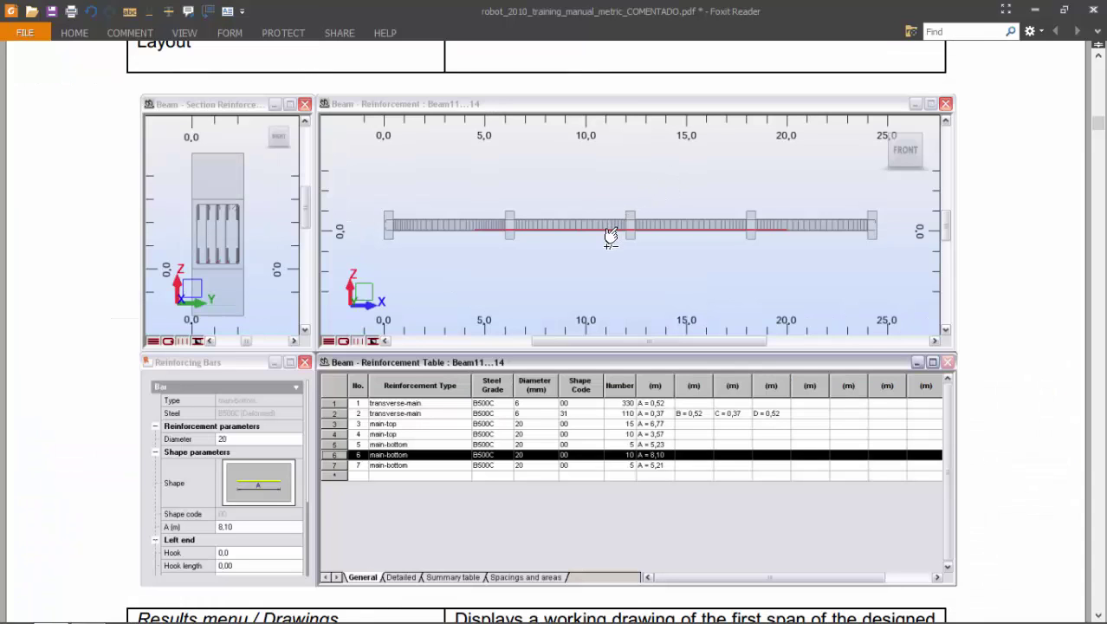
key("alt+Tab")
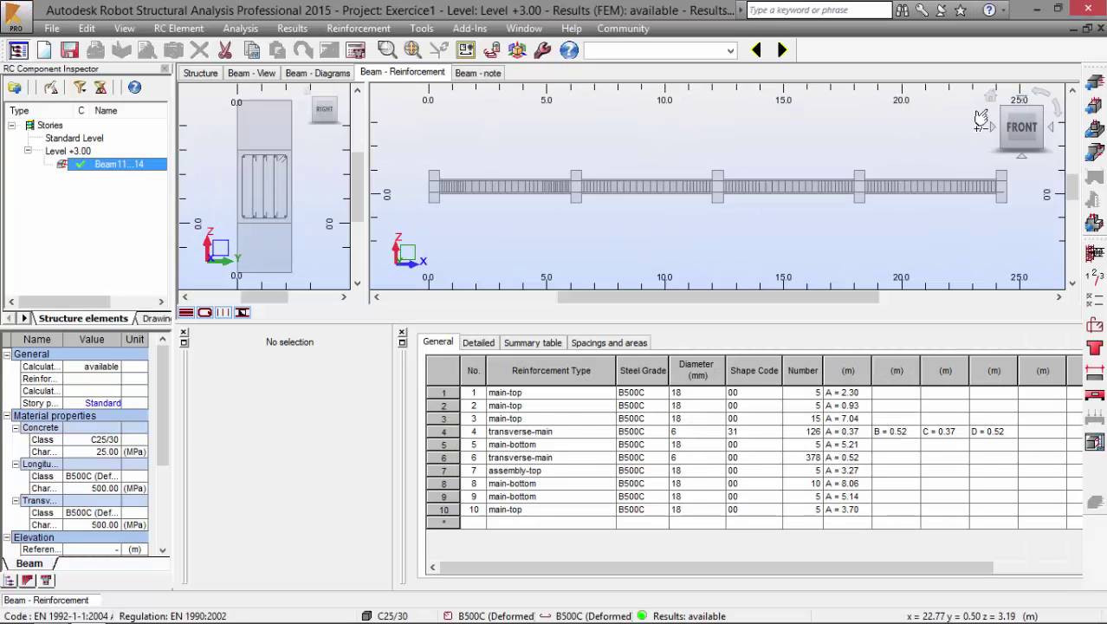
left_click(989, 96)
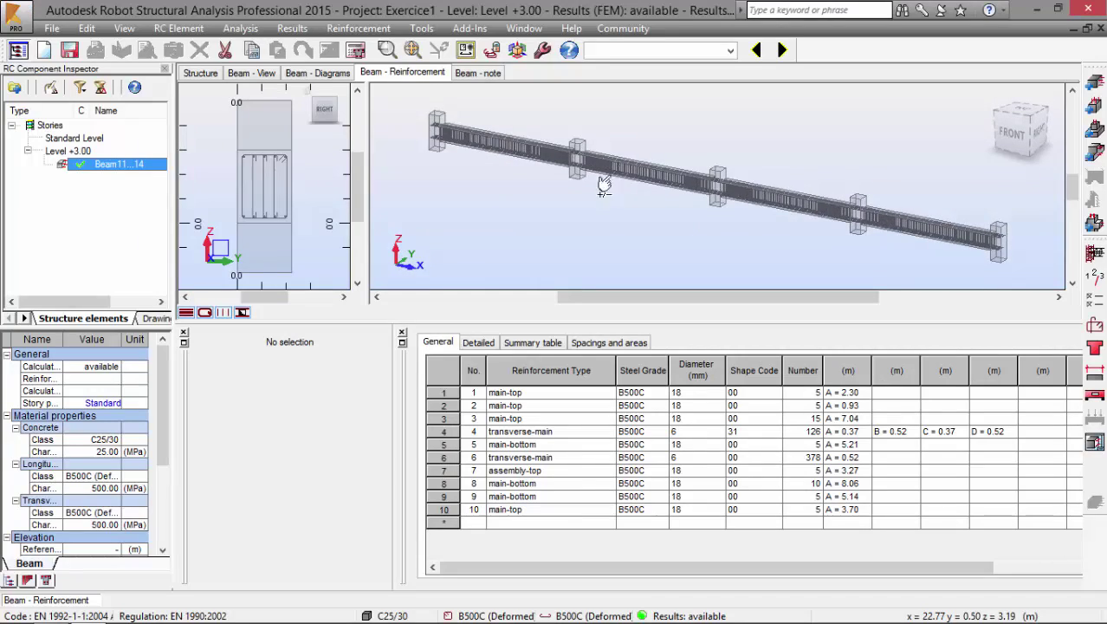
scroll(613, 172, "up", 5)
scroll(613, 171, "up", 3)
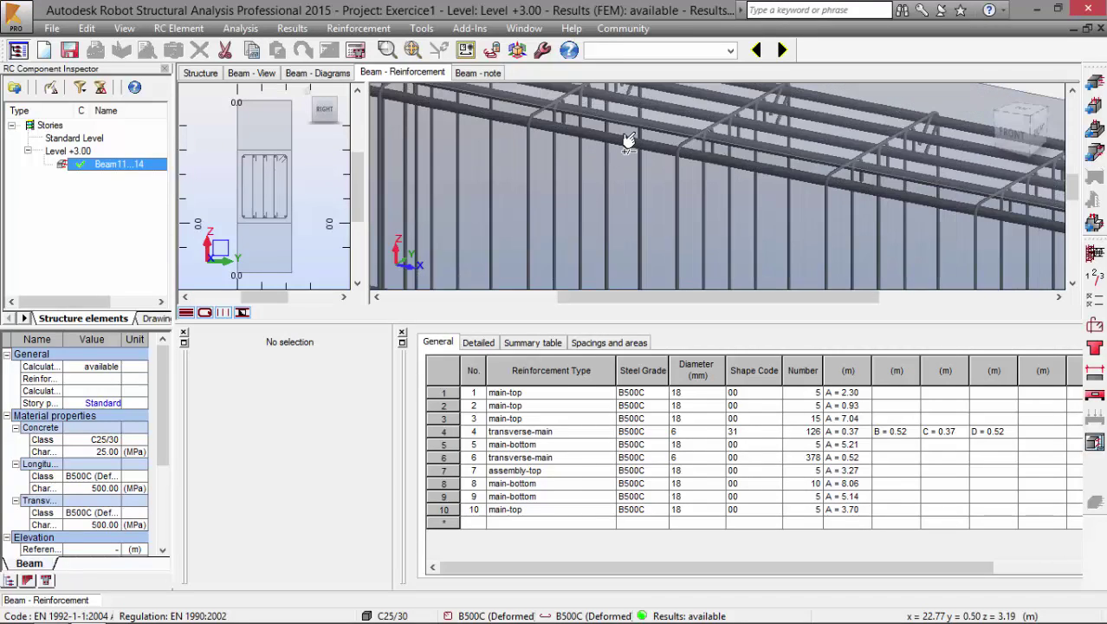
scroll(623, 141, "up", 4)
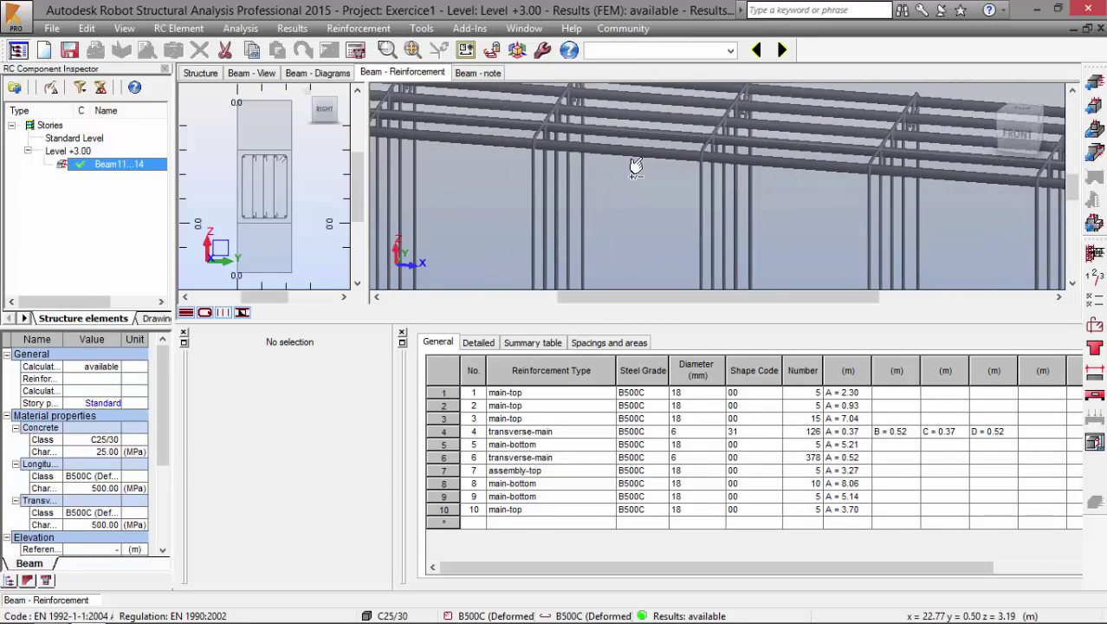
left_click(634, 166)
middle_click_drag(634, 167, 617, 218)
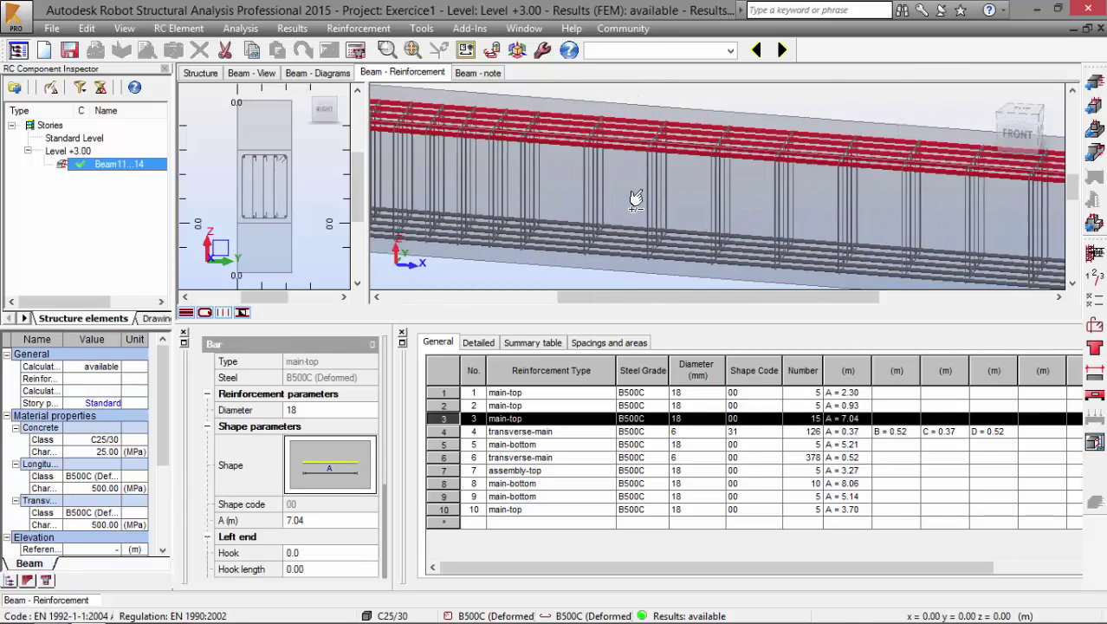
left_click(607, 232)
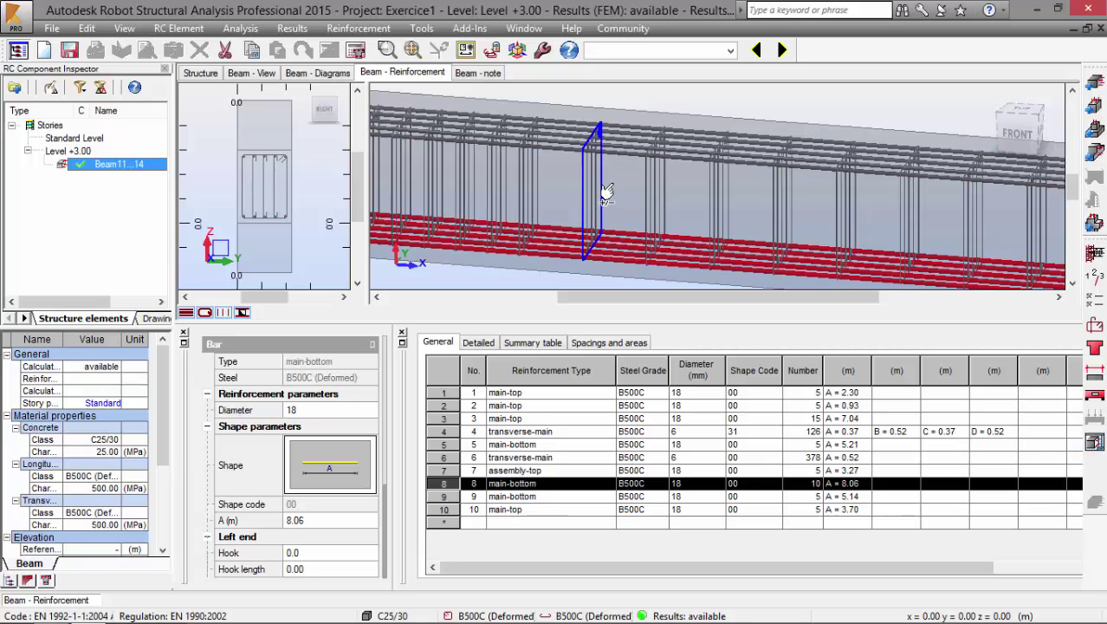
scroll(607, 194, "down", 5)
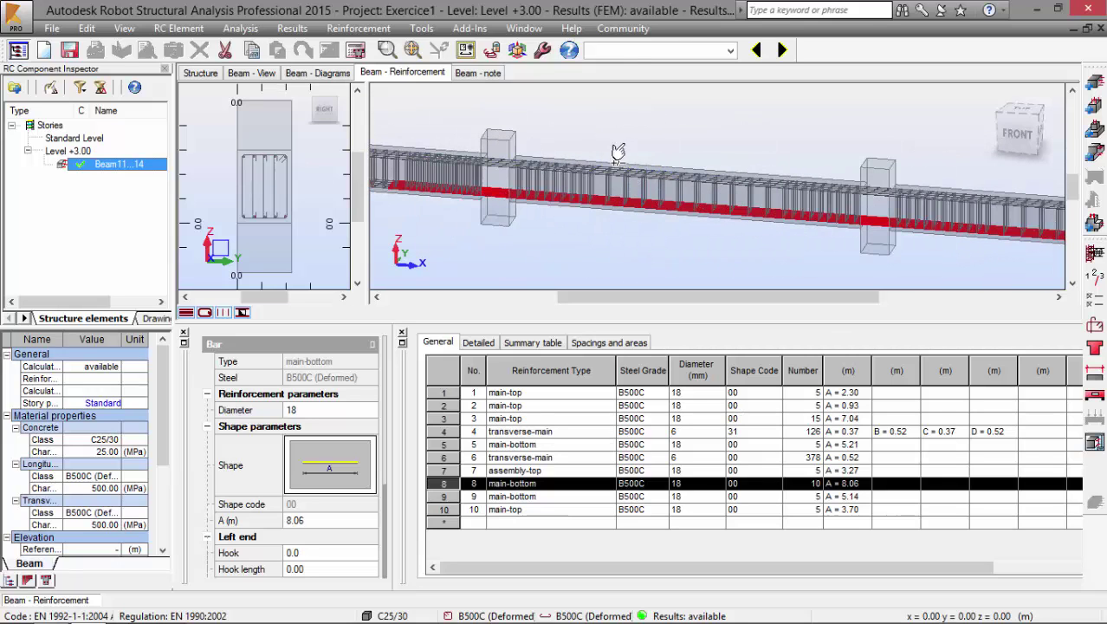
Read the manual's Drawings and Calculation Note instructions in Foxit Reader, undo the freehand underline, and return to Robot Structural Analysis
key("alt+Tab")
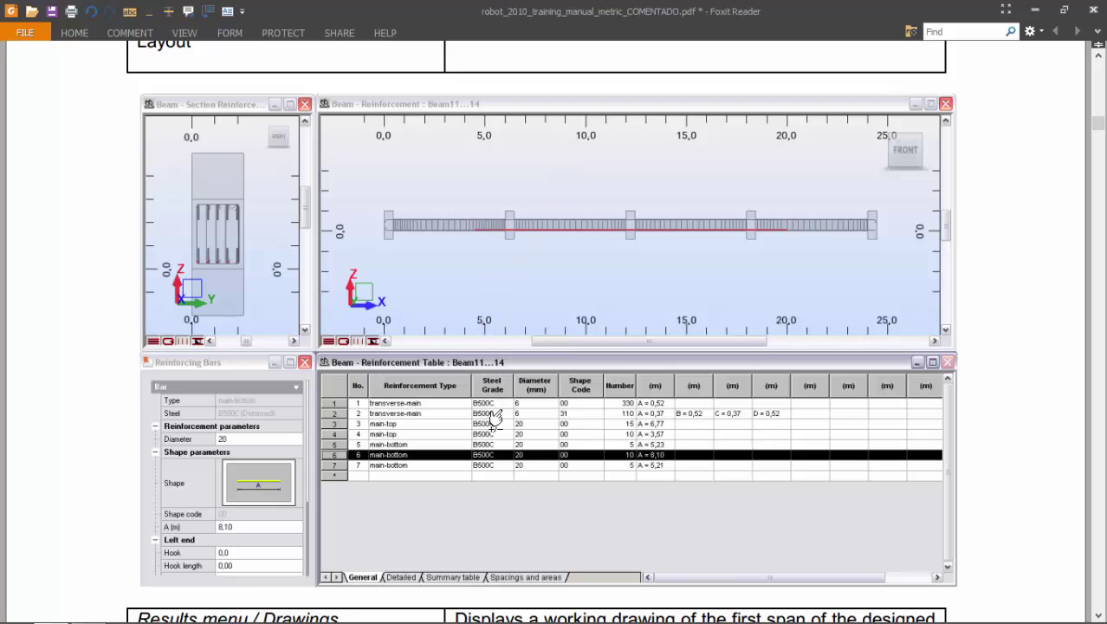
scroll(494, 418, "down", 8)
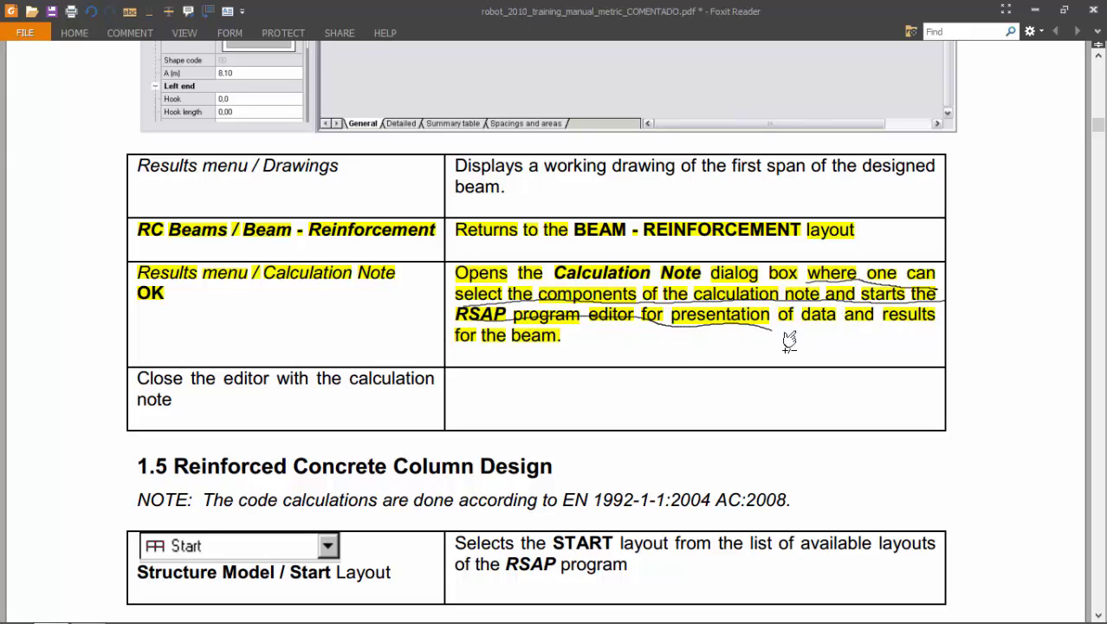
left_click_drag(476, 345, 584, 343)
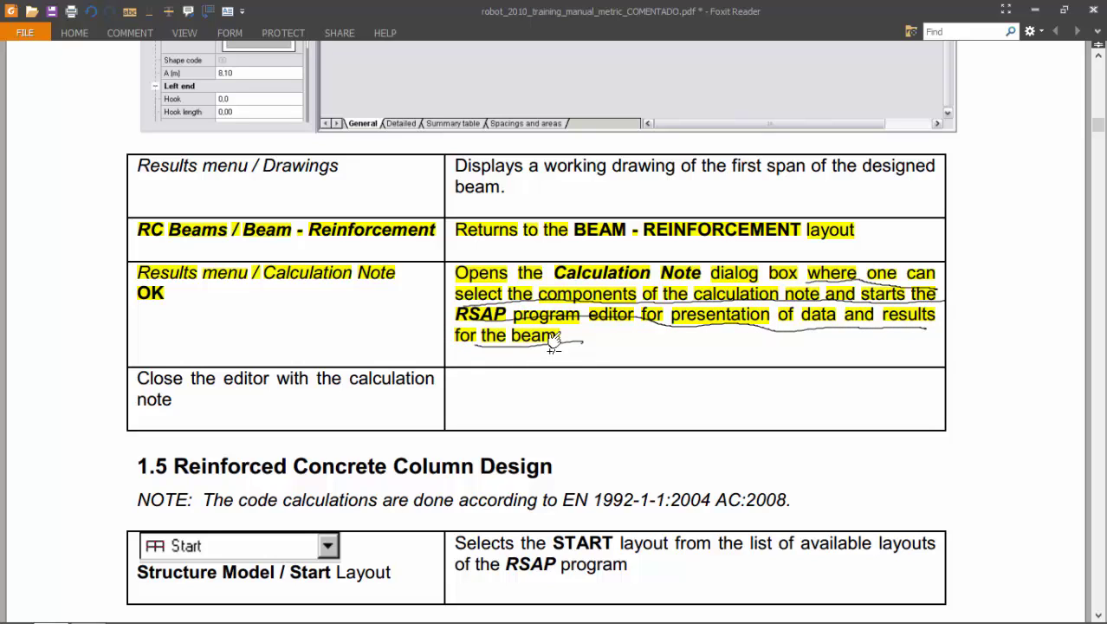
key("ctrl+z")
key("alt+Tab")
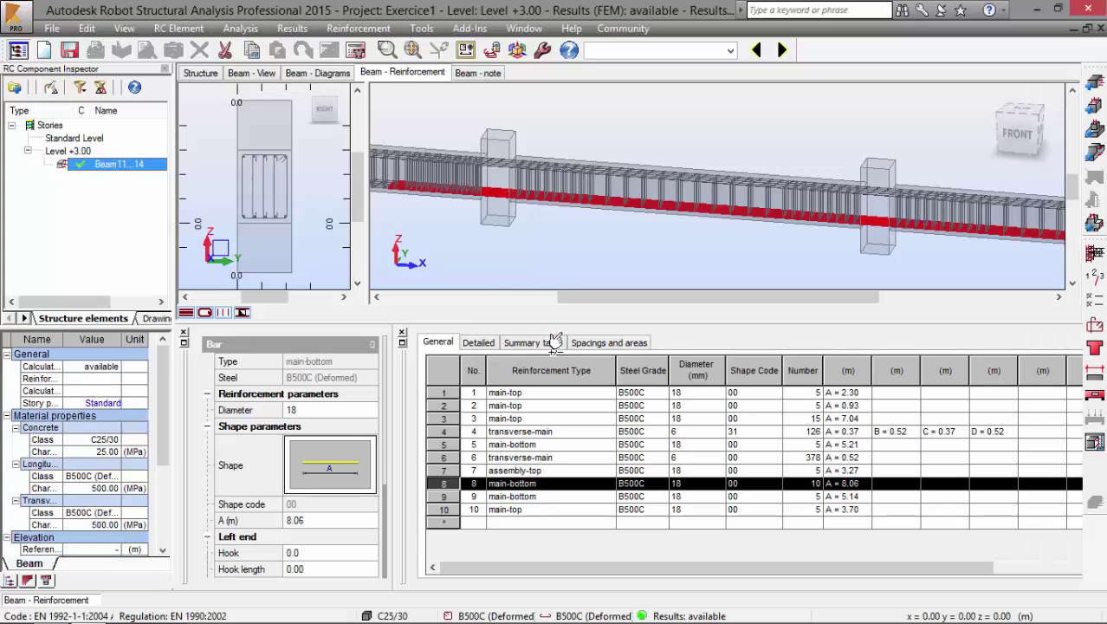
Open the beam's calculation note and review its level data, material properties and span geometry
left_click(478, 73)
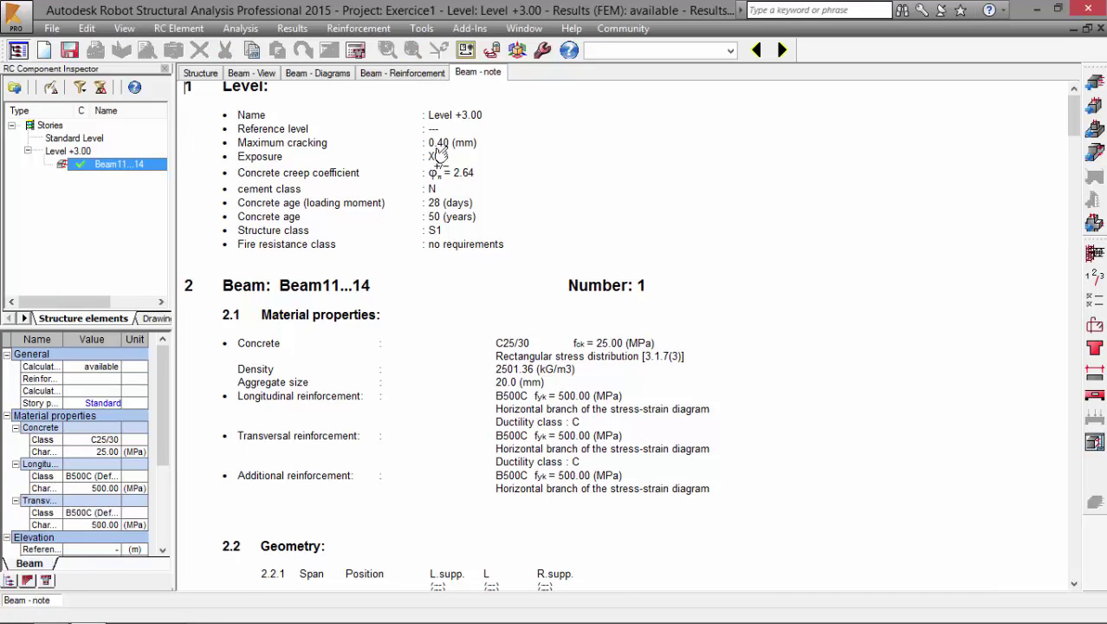
scroll(438, 154, "down", 7)
scroll(445, 156, "down", 10)
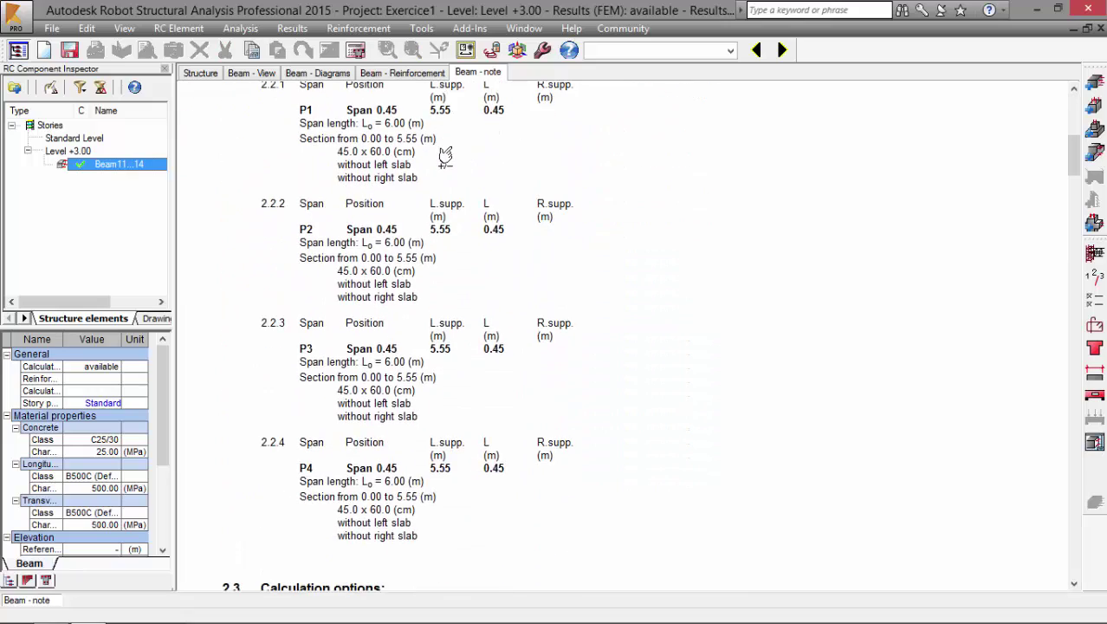
Read the start of the manual's section 1.5 Reinforced Concrete Column Design in Foxit Reader, and return to Robot Structural Analysis
key("alt+Tab")
scroll(372, 467, "down", 7)
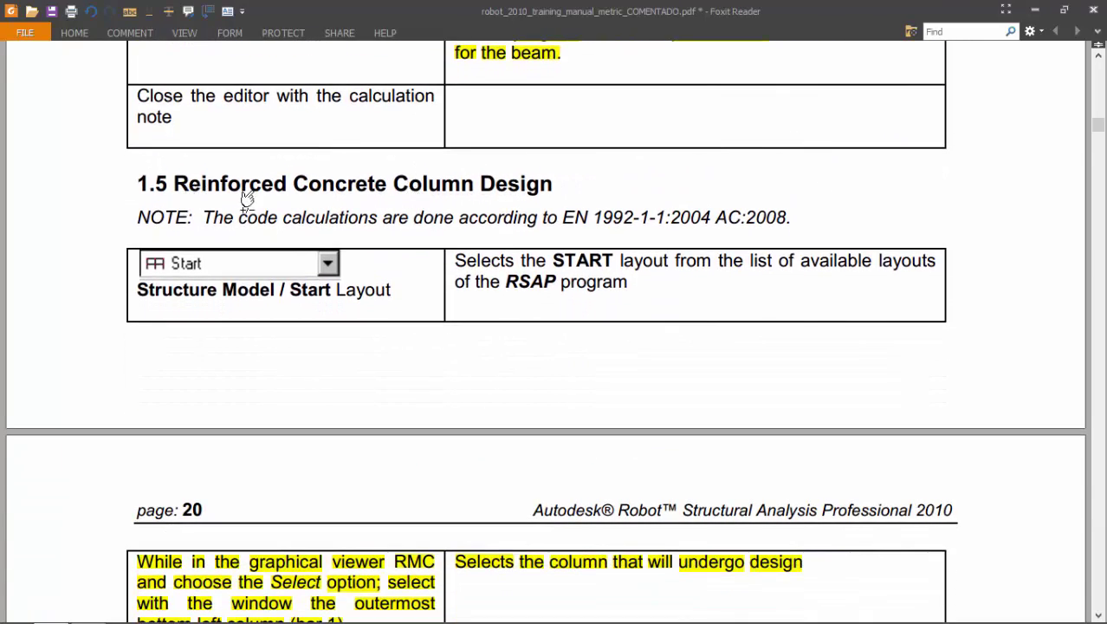
scroll(430, 364, "down", 1)
key("alt+Tab")
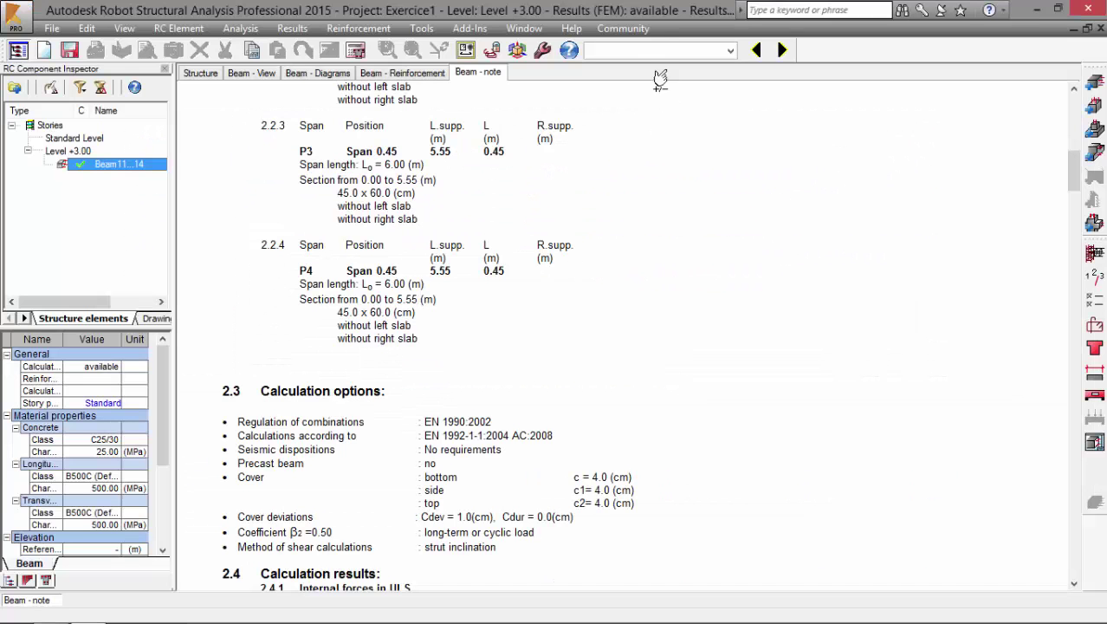
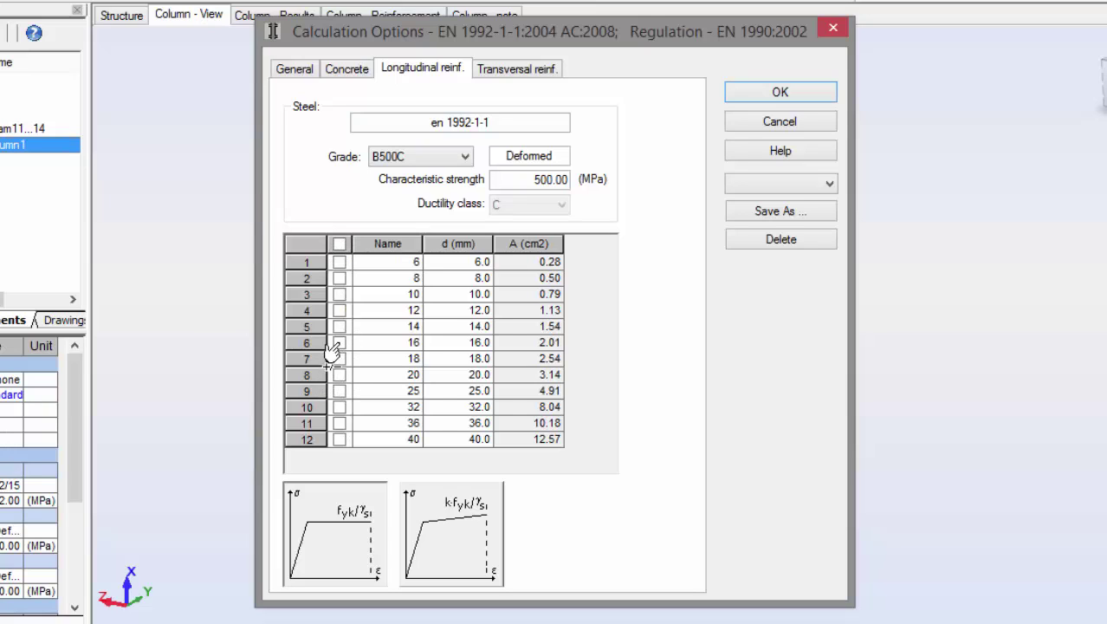
Allow only 16, 18, 20 and 25 mm longitudinal bars in the column's calculation options and calculate its reinforcement
left_click(337, 358)
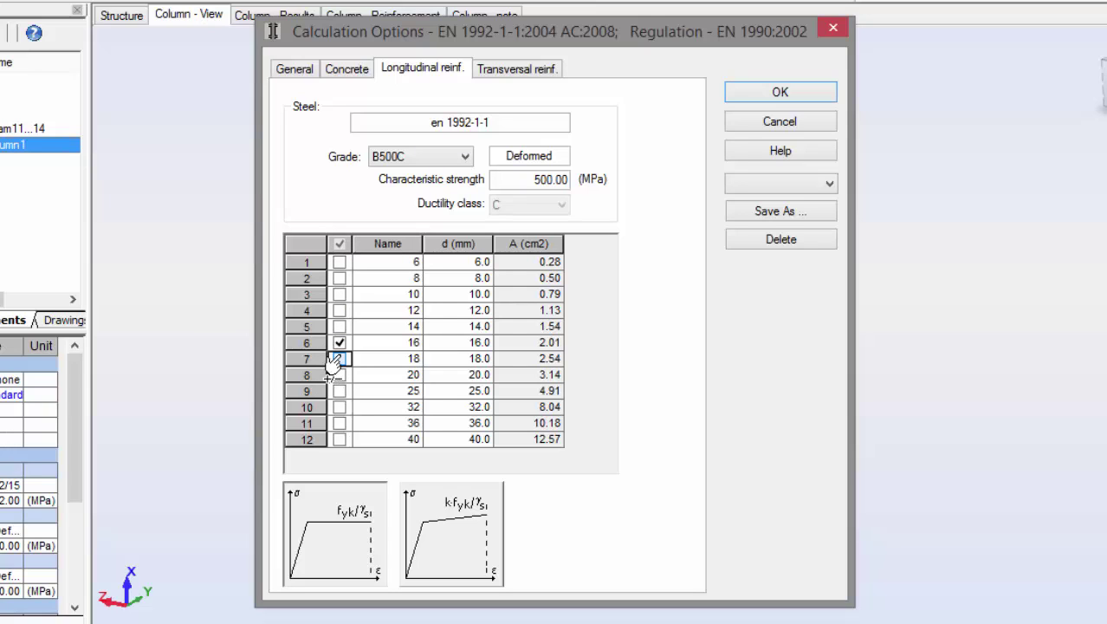
left_click(338, 391)
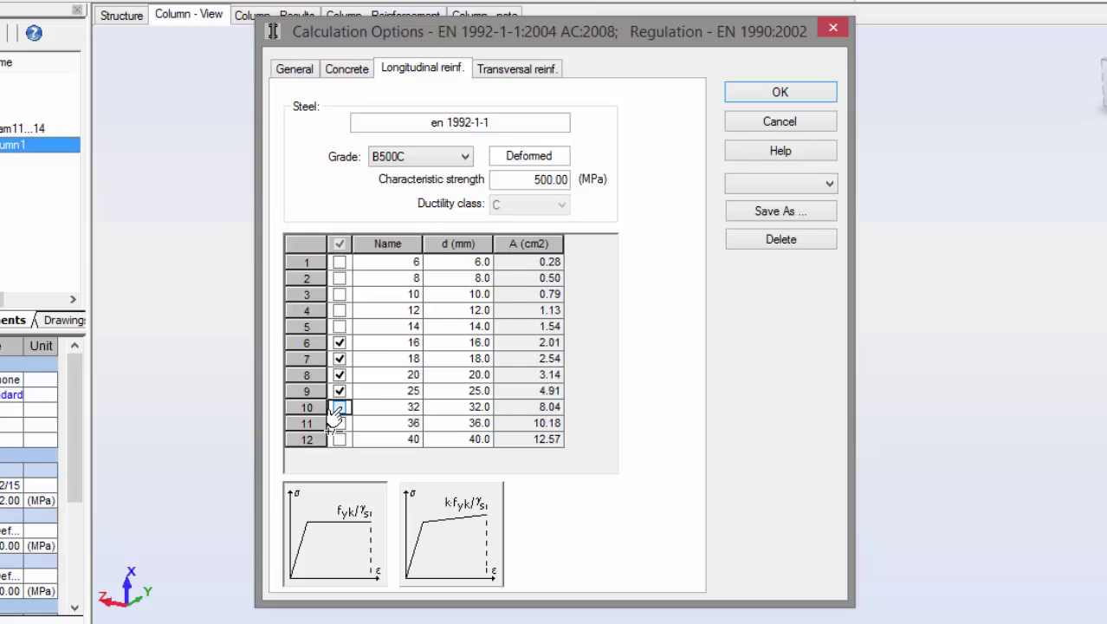
left_click(338, 423)
left_click(340, 438)
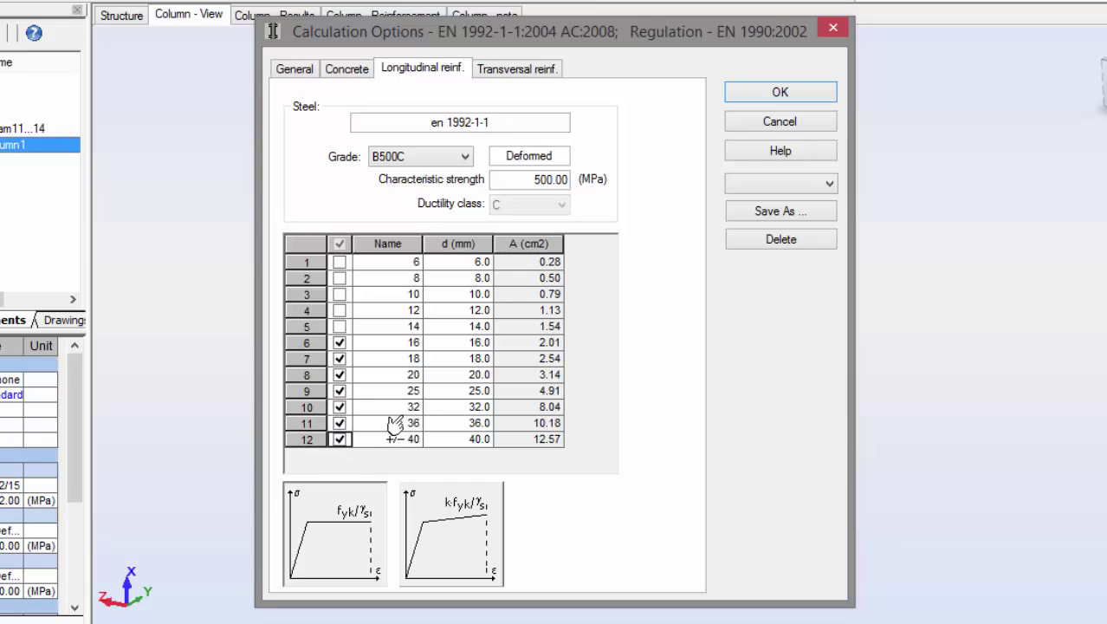
left_click(339, 407)
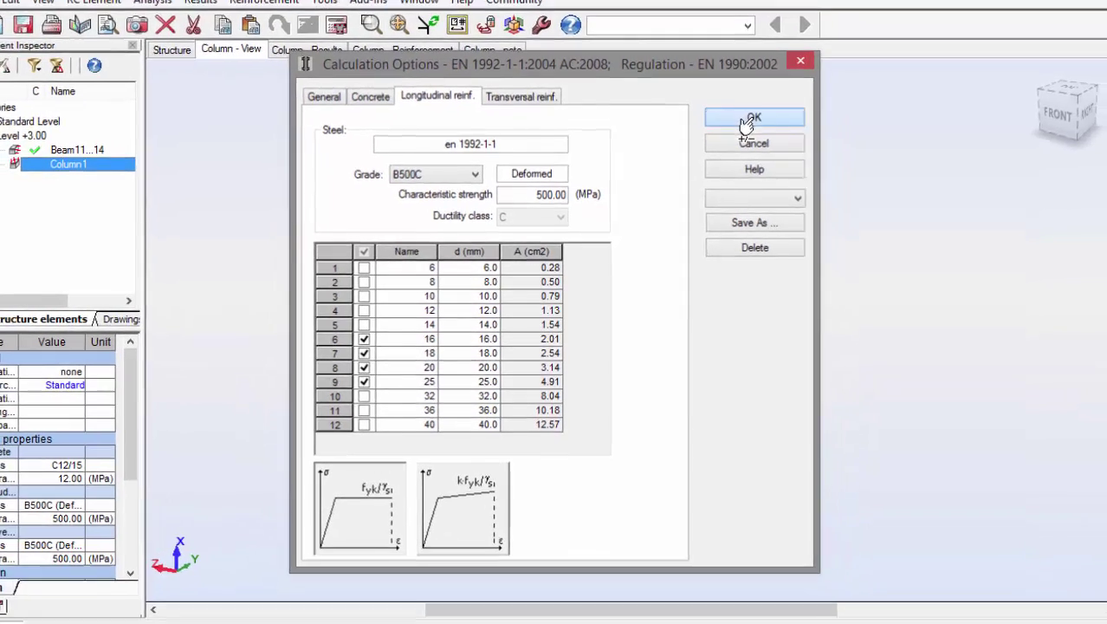
left_click(750, 119)
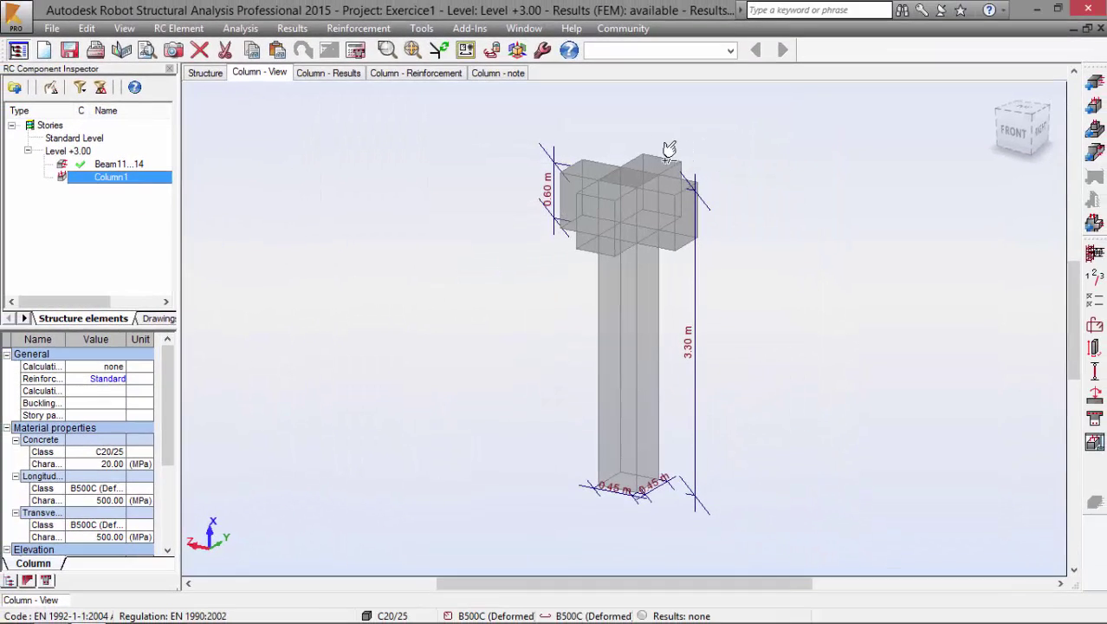
left_click(351, 54)
left_click(607, 397)
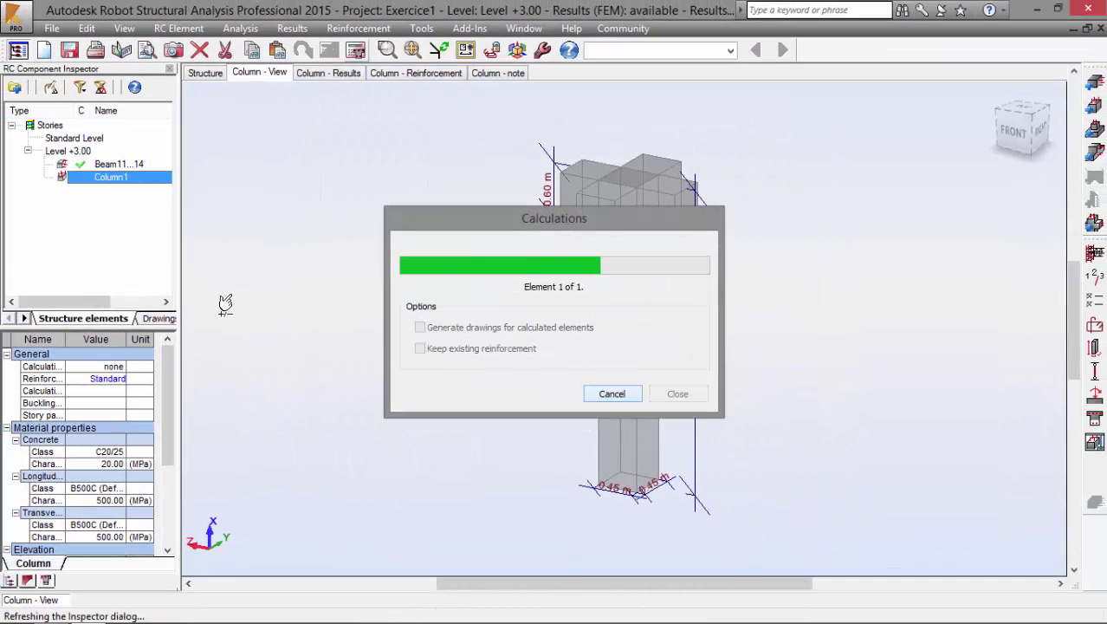
Read the manual's column calculation steps and N-M interaction illustration in Foxit Reader, then show Column1's interaction results in Robot
key("alt+Tab")
scroll(378, 205, "down", 10)
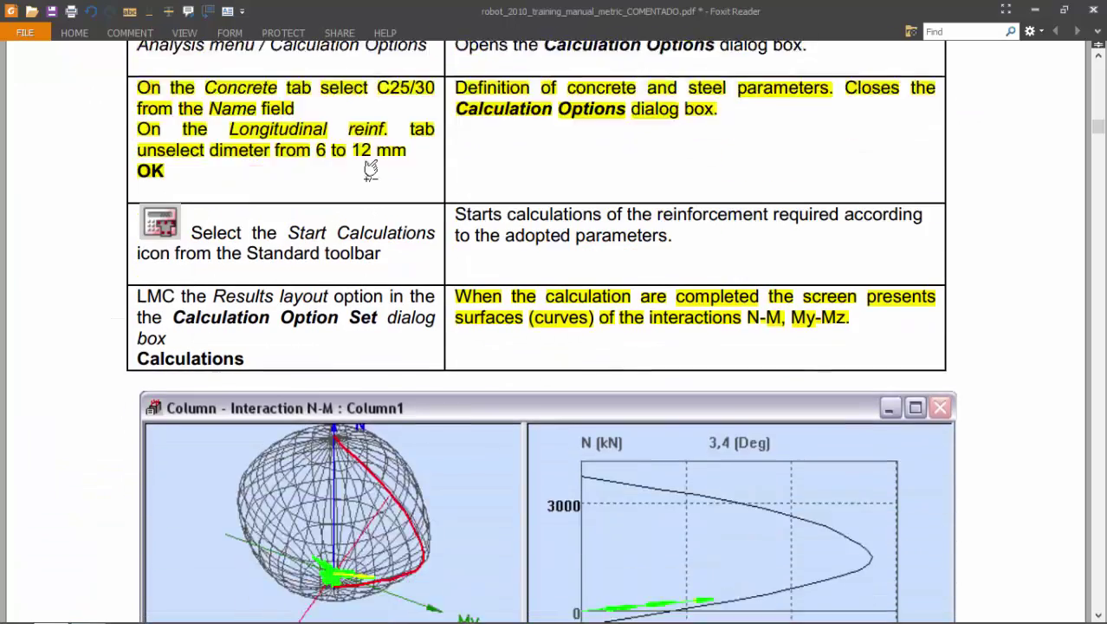
scroll(379, 240, "up", 1)
scroll(346, 208, "down", 1)
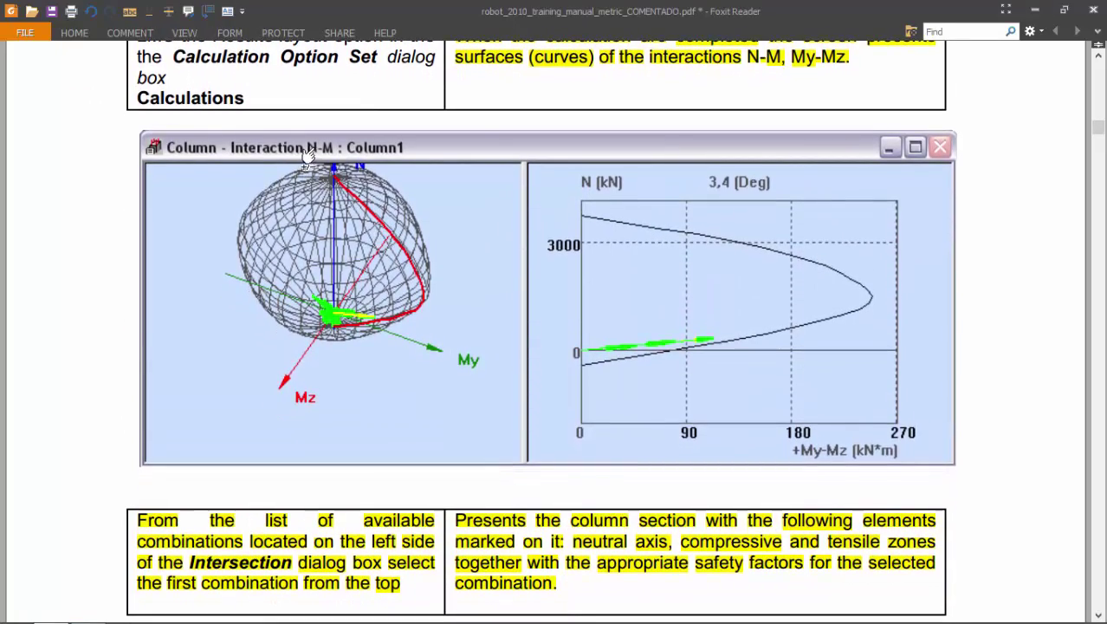
key("alt+Tab")
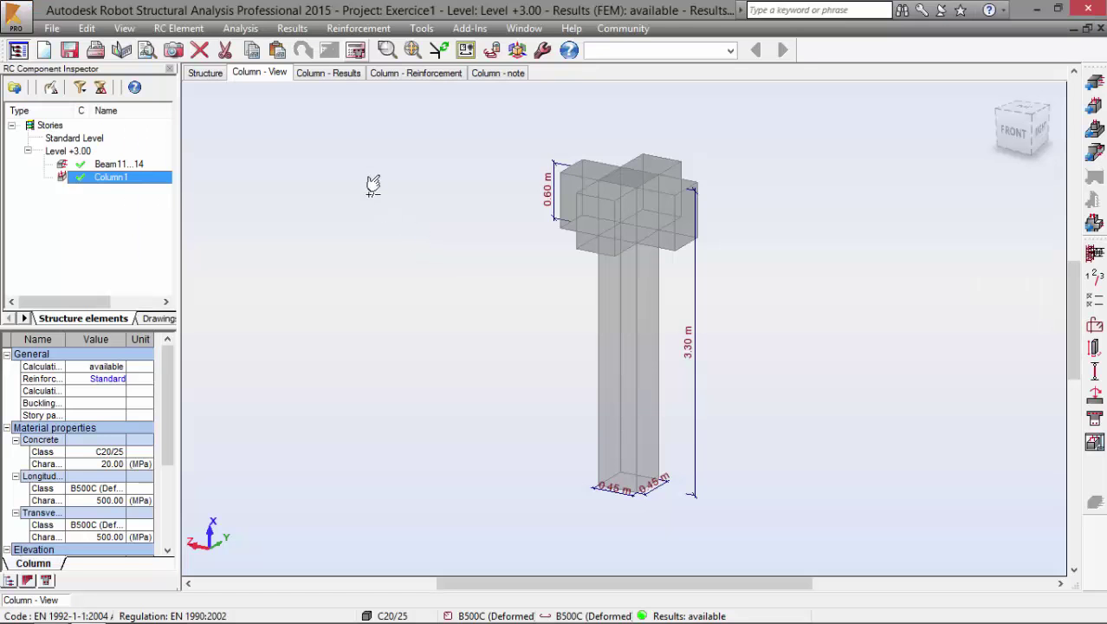
left_click(328, 74)
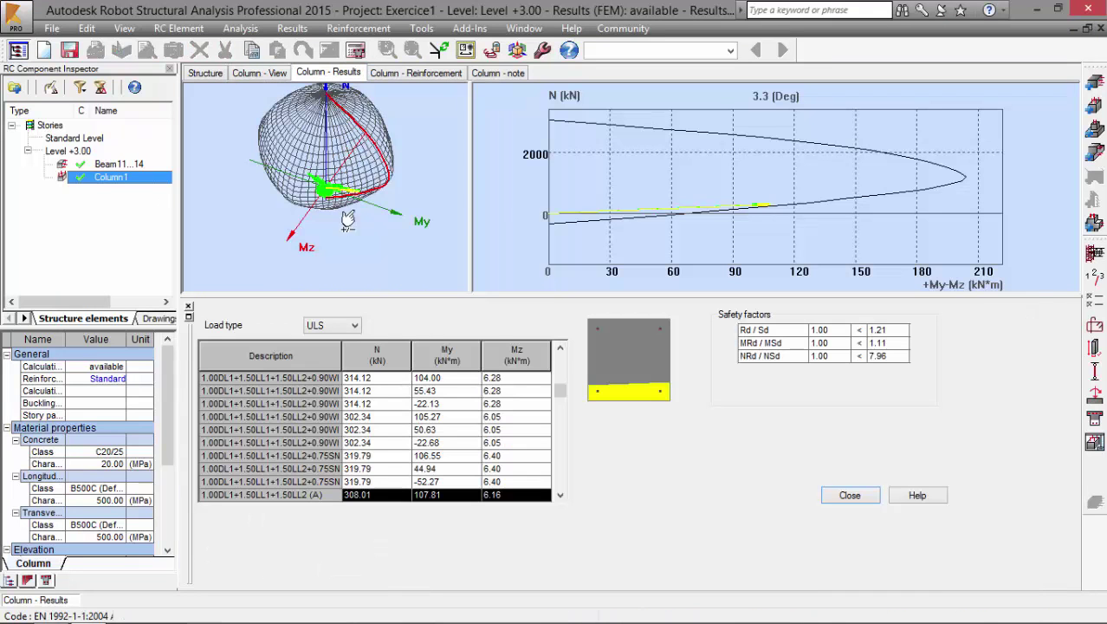
Read and underline the manual's explanation of neutral axis, stress zones and safety factors in Foxit Reader, then return to Robot
key("alt+Tab")
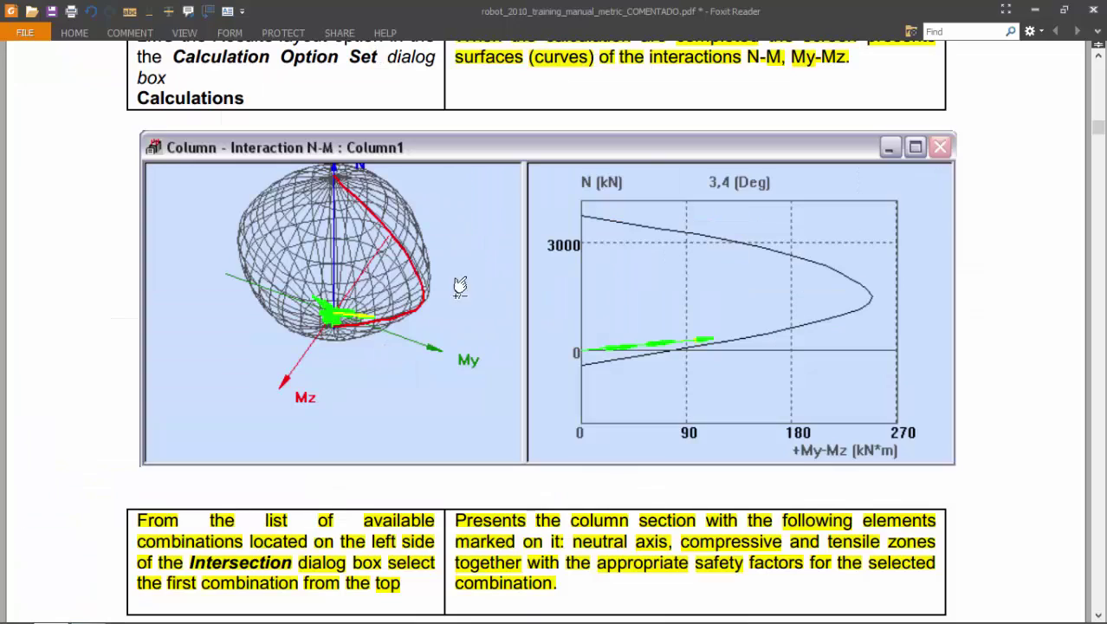
left_click_drag(422, 436, 438, 277)
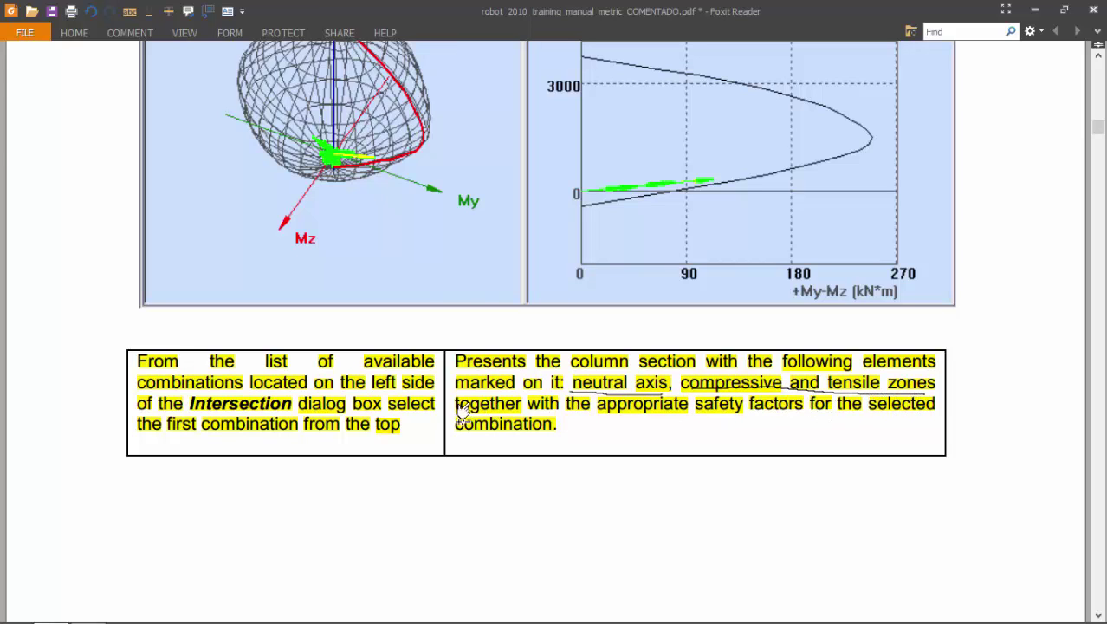
left_click_drag(653, 425, 845, 425)
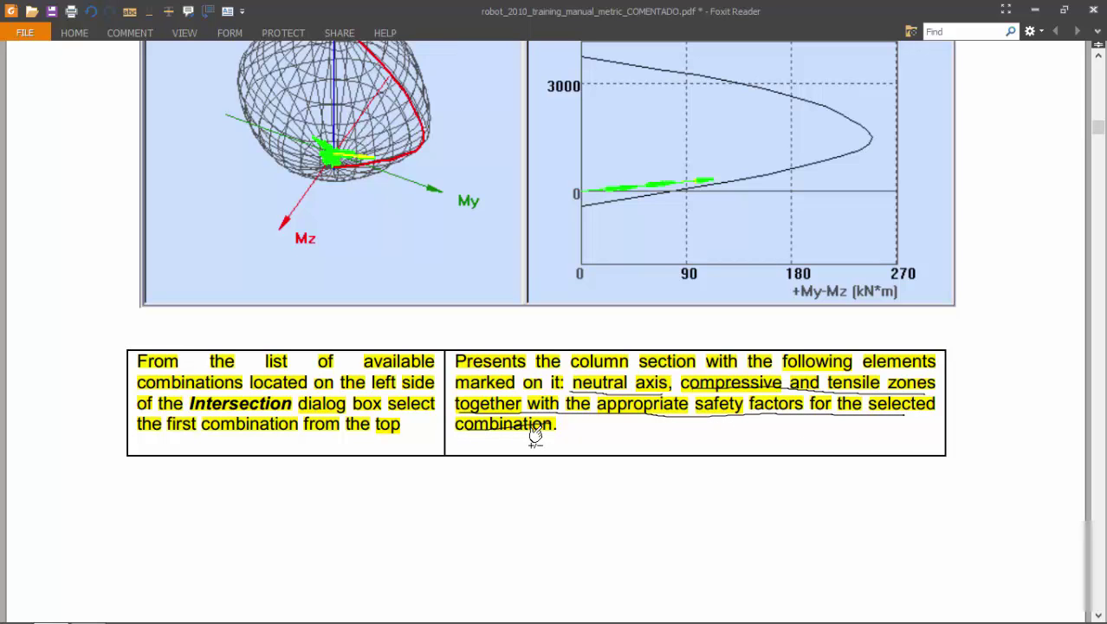
key("alt+Tab")
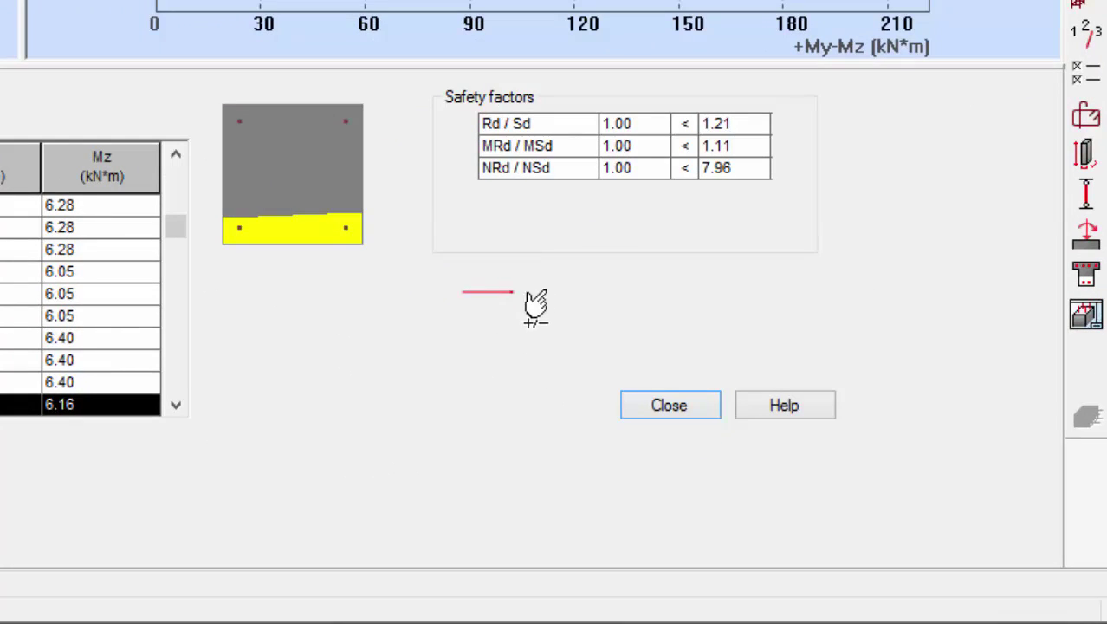
Annotate the column results freehand in red with "neutral axis" and trace that axis across the section
mouse_move(536, 303)
left_mouse_down()
mouse_move(598, 305)
mouse_move(610, 287)
mouse_move(657, 281)
mouse_move(674, 309)
mouse_move(730, 275)
mouse_move(735, 305)
left_mouse_up()
mouse_move(843, 289)
left_mouse_down()
mouse_move(893, 289)
mouse_move(912, 309)
left_mouse_up()
left_click_drag(943, 276, 924, 296)
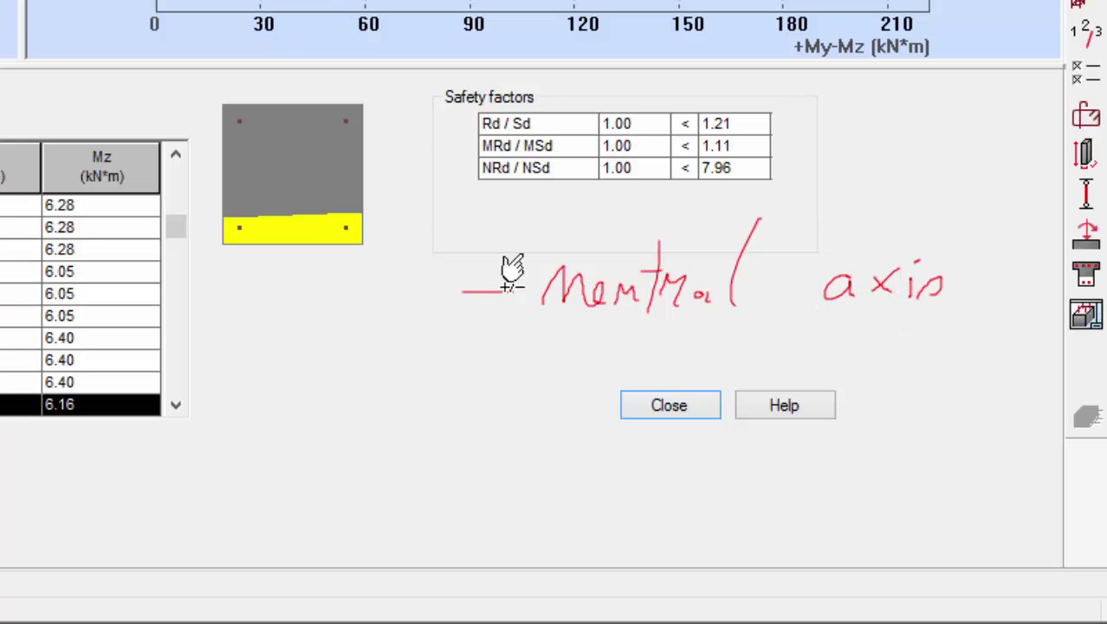
left_click_drag(221, 214, 375, 212)
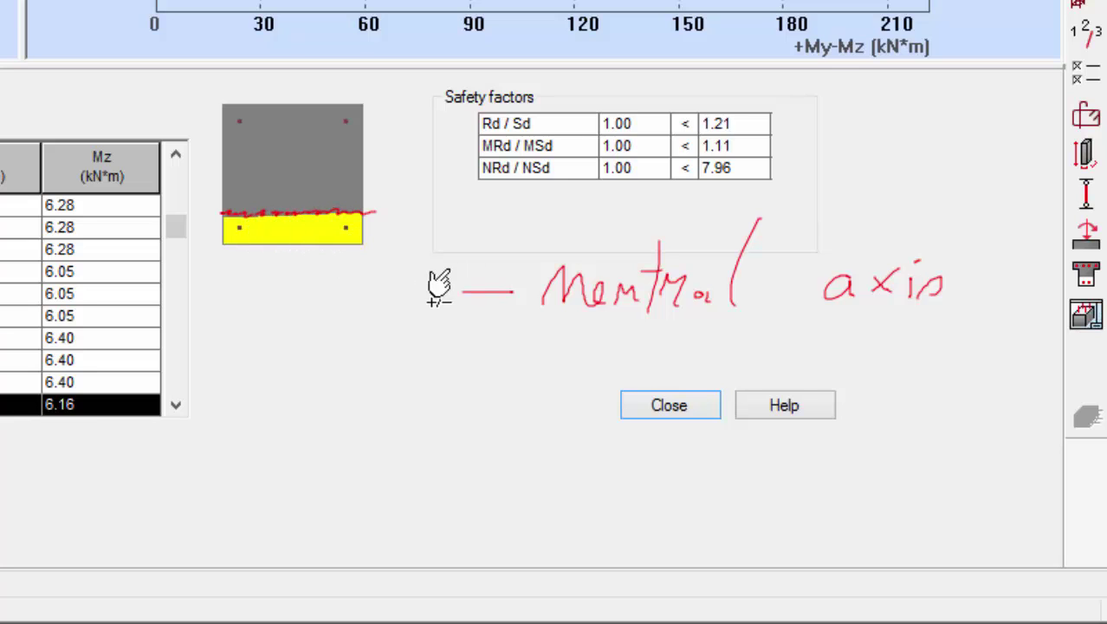
Write a "compressive zone" label in yellow and draw an arrow to the section's yellow area
mouse_move(466, 344)
left_mouse_down()
mouse_move(598, 335)
mouse_move(621, 344)
mouse_move(629, 327)
mouse_move(633, 348)
mouse_move(686, 344)
mouse_move(655, 351)
mouse_move(756, 342)
left_mouse_up()
mouse_move(803, 313)
left_mouse_down()
mouse_move(786, 351)
mouse_move(795, 340)
mouse_move(822, 348)
mouse_move(836, 330)
mouse_move(872, 345)
left_mouse_up()
mouse_move(256, 309)
left_mouse_down()
mouse_move(282, 258)
mouse_move(267, 270)
mouse_move(303, 270)
left_mouse_up()
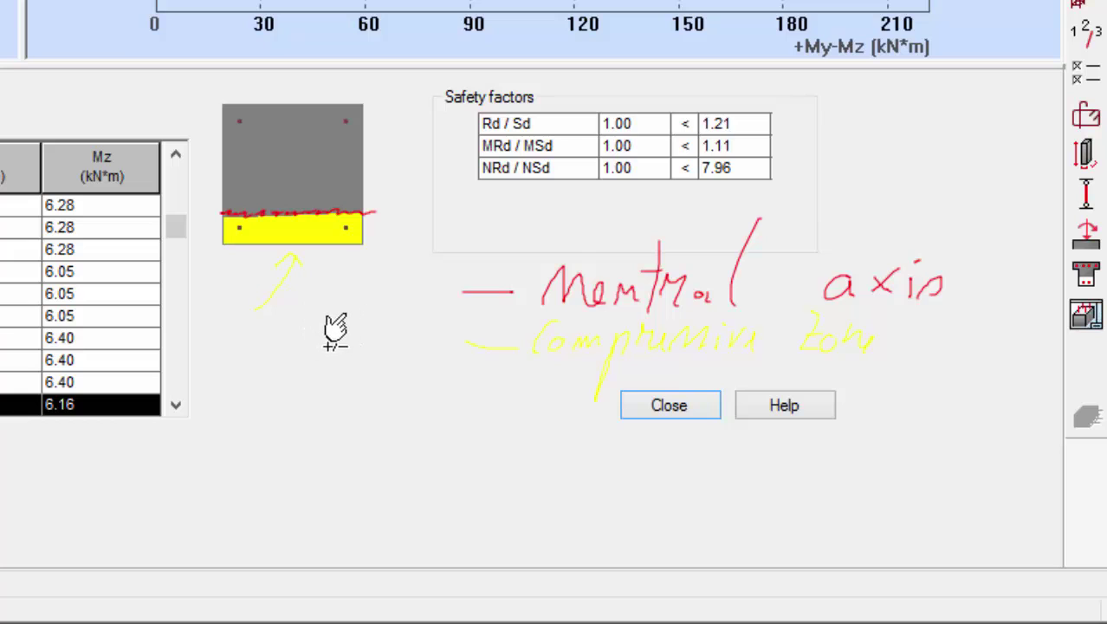
Write a "tensile zone" label in black and draw an arrow to the section's grey area
left_click_drag(464, 481, 499, 478)
left_click_drag(555, 428, 540, 495)
mouse_move(531, 466)
left_mouse_down()
mouse_move(559, 487)
mouse_move(605, 483)
mouse_move(610, 462)
mouse_move(647, 482)
mouse_move(648, 451)
mouse_move(651, 477)
mouse_move(716, 487)
mouse_move(748, 462)
mouse_move(784, 483)
left_mouse_up()
mouse_move(428, 95)
left_mouse_down()
mouse_move(372, 130)
mouse_move(395, 122)
left_mouse_up()
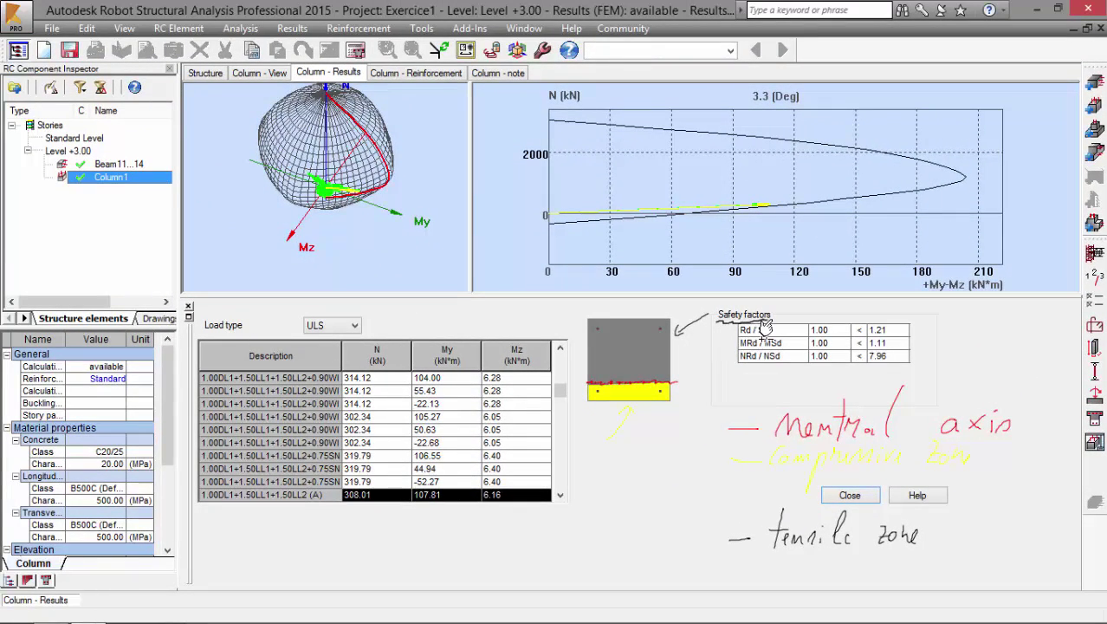
Circle the safety factors table freehand, then clear all screen annotations
left_click_drag(740, 372, 880, 375)
left_click_drag(875, 306, 726, 316)
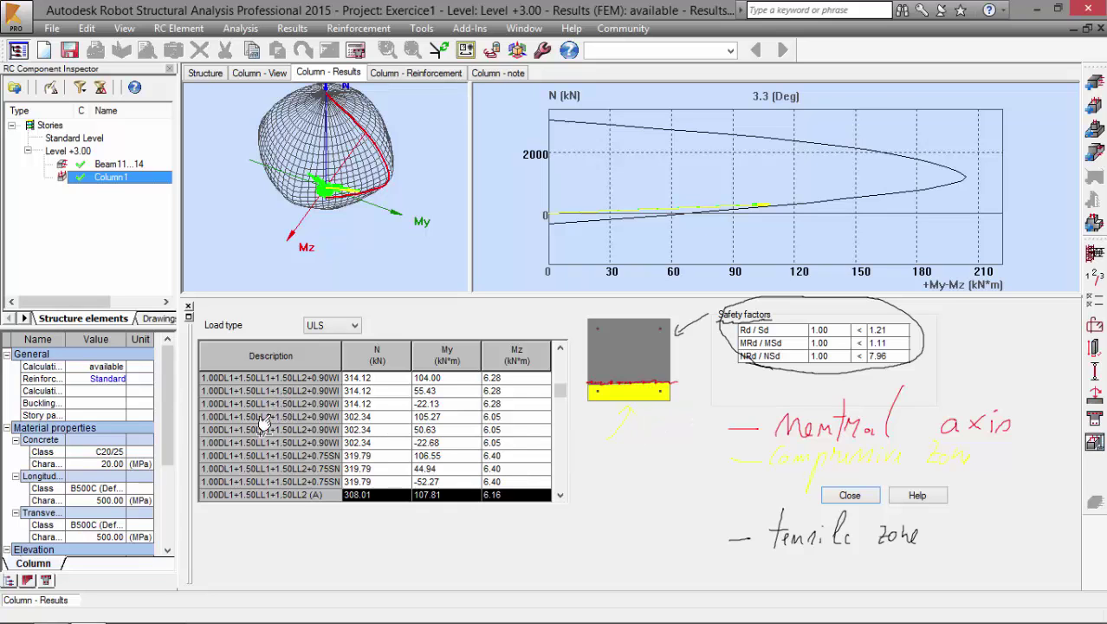
key("Escape")
Read the manual's Intersection and column reinforcement instructions and illustrations in Foxit Reader, then return to Robot Structural Analysis
key("alt+Tab")
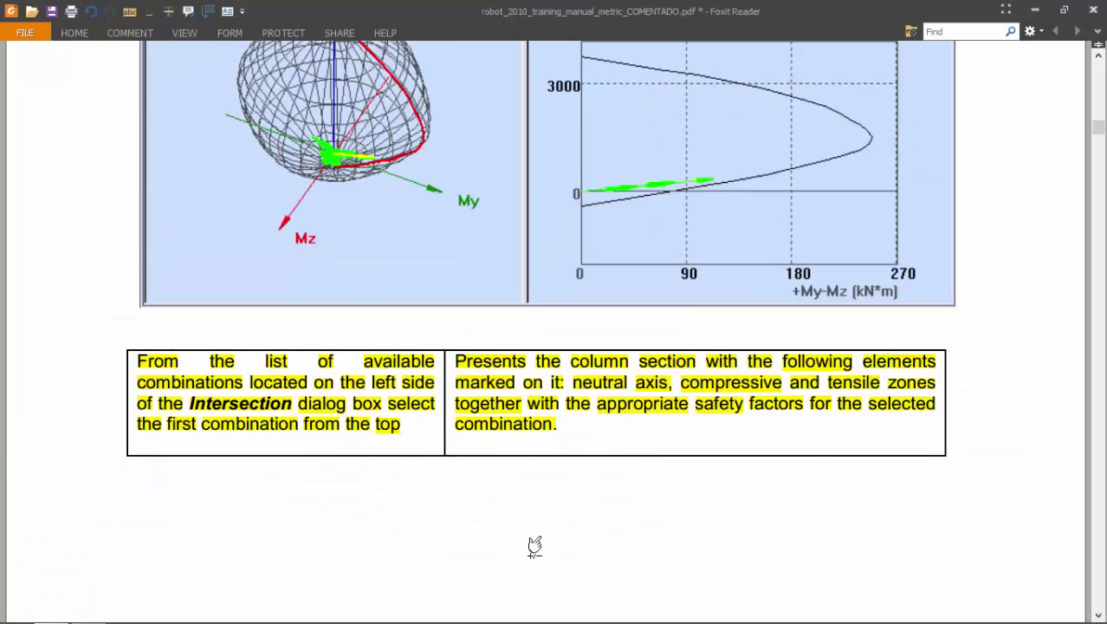
scroll(503, 260, "down", 10)
scroll(476, 303, "down", 8)
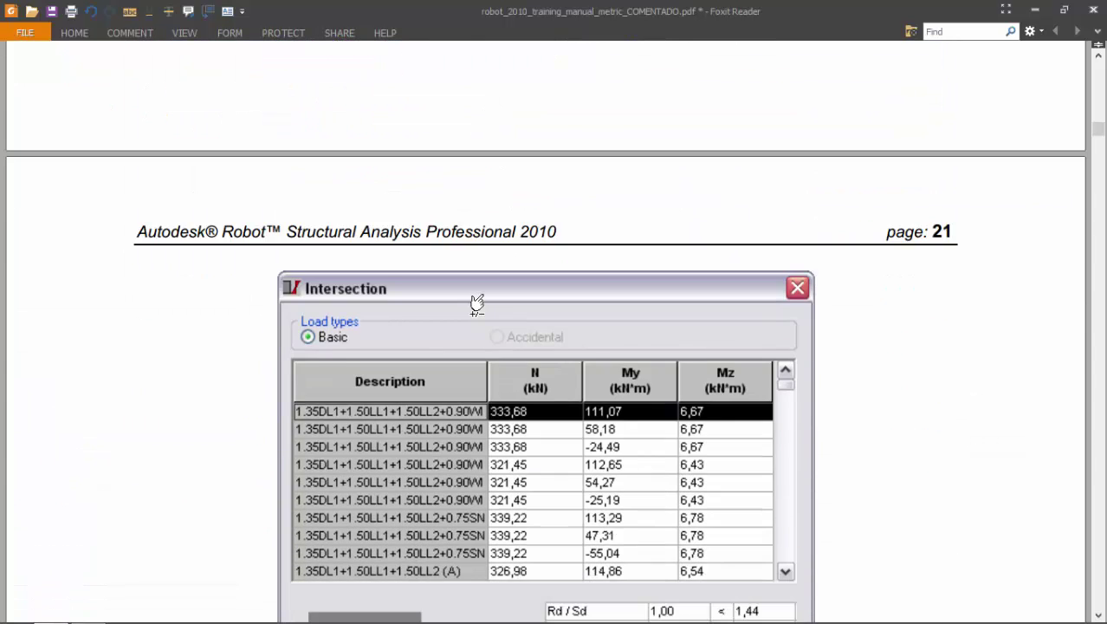
scroll(476, 303, "down", 7)
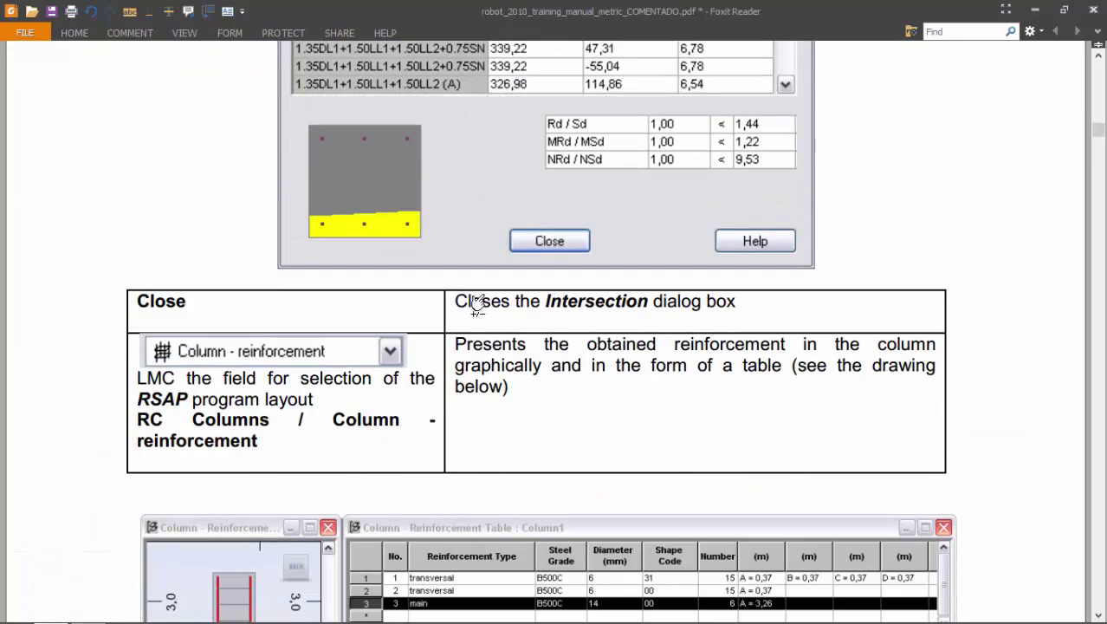
scroll(531, 271, "down", 6)
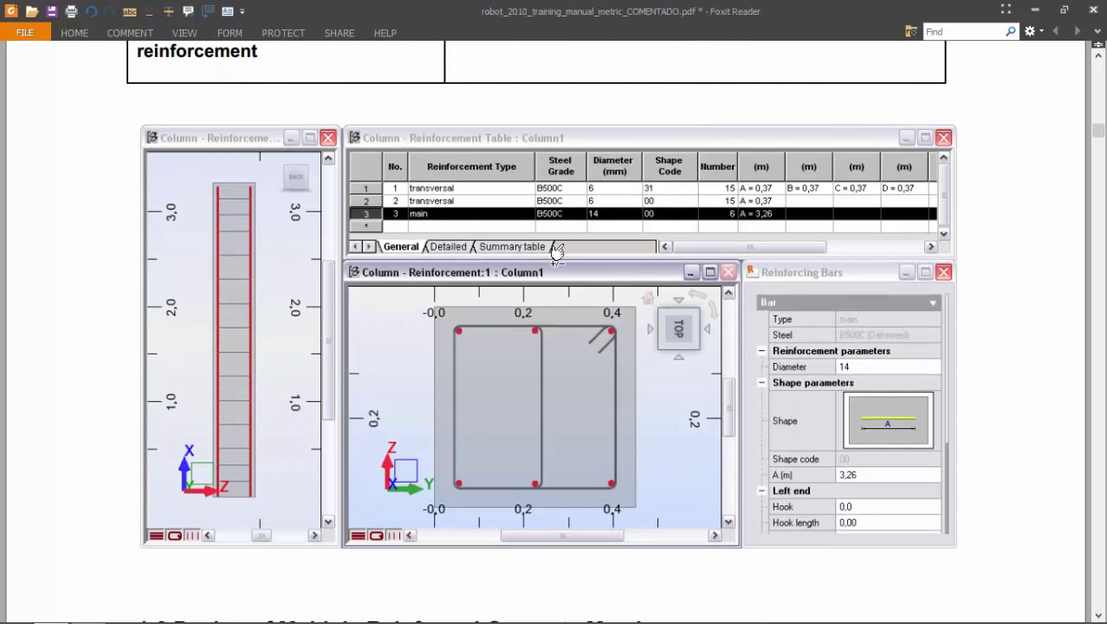
key("alt+Tab")
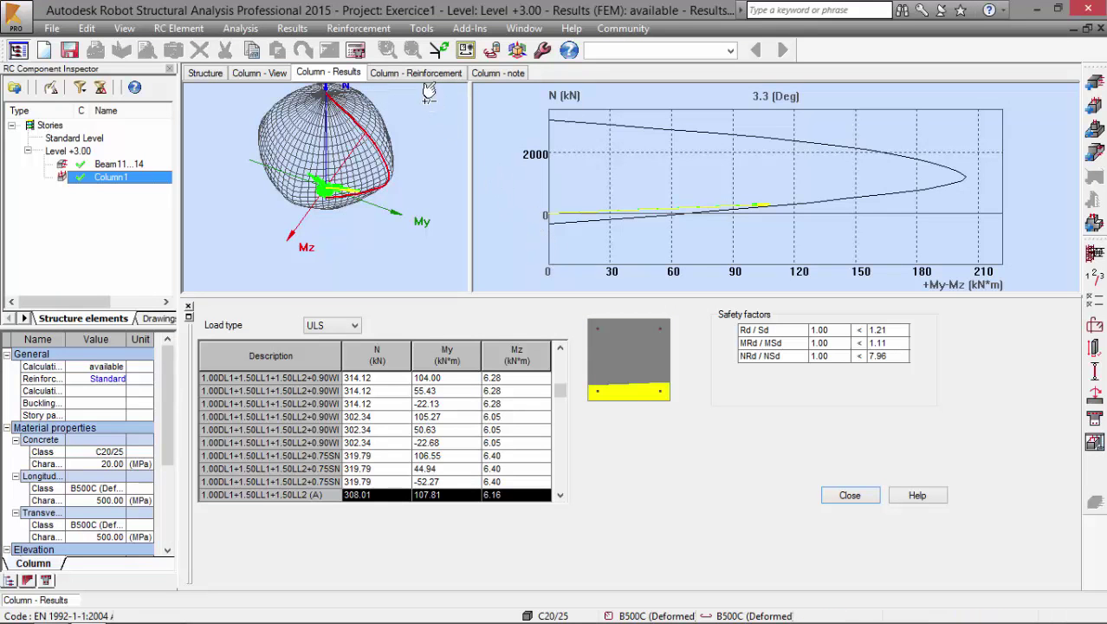
Show the column's reinforcement layout and dock the reinforcement table beneath the graphic views
left_click(424, 75)
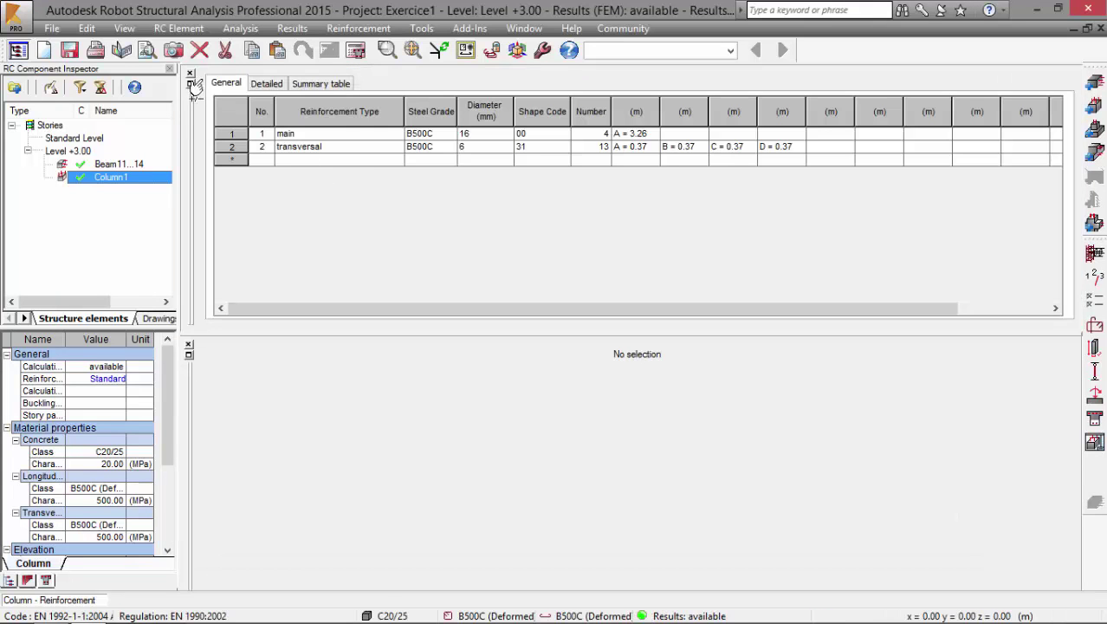
left_click(191, 84)
left_click_drag(227, 81, 262, 281)
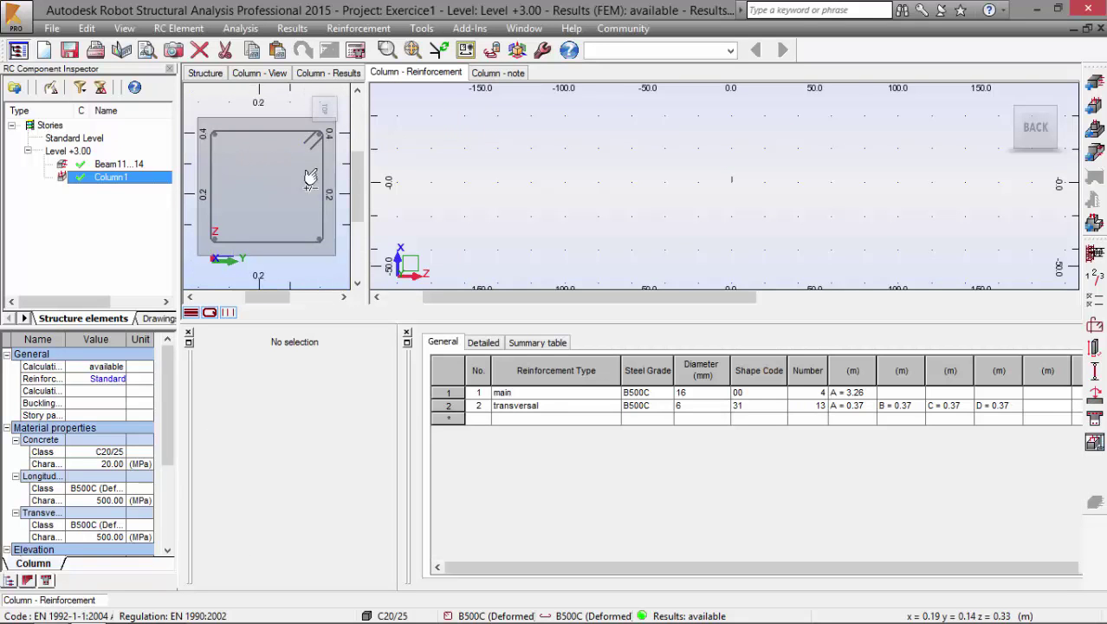
Inspect the column's main bars and transversal stirrups up close in a 3D view
left_click(1002, 100)
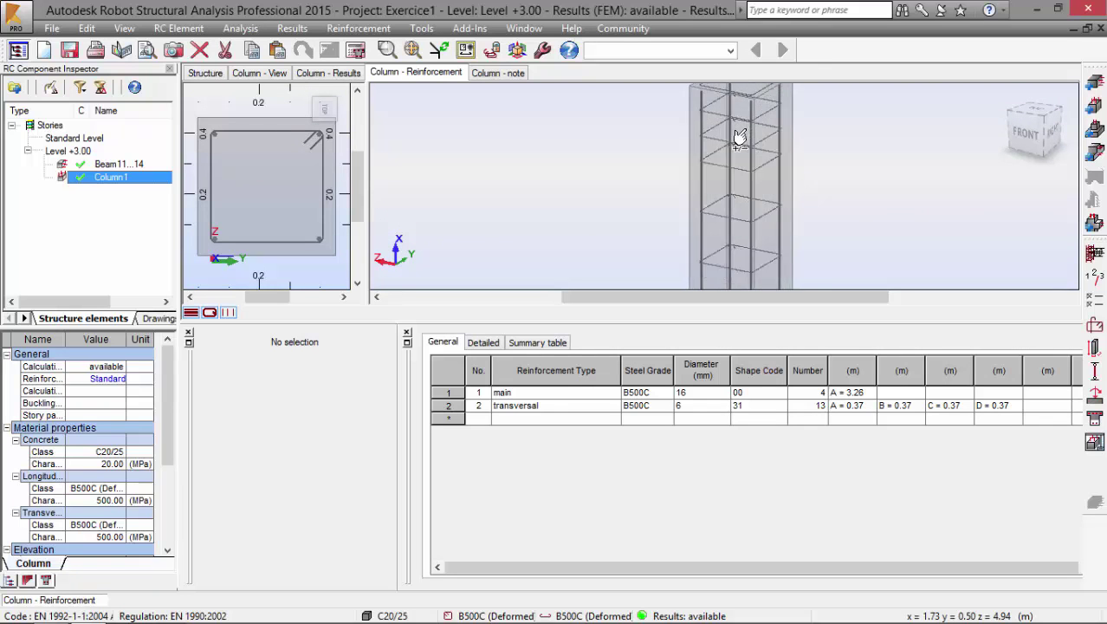
scroll(739, 137, "up", 5)
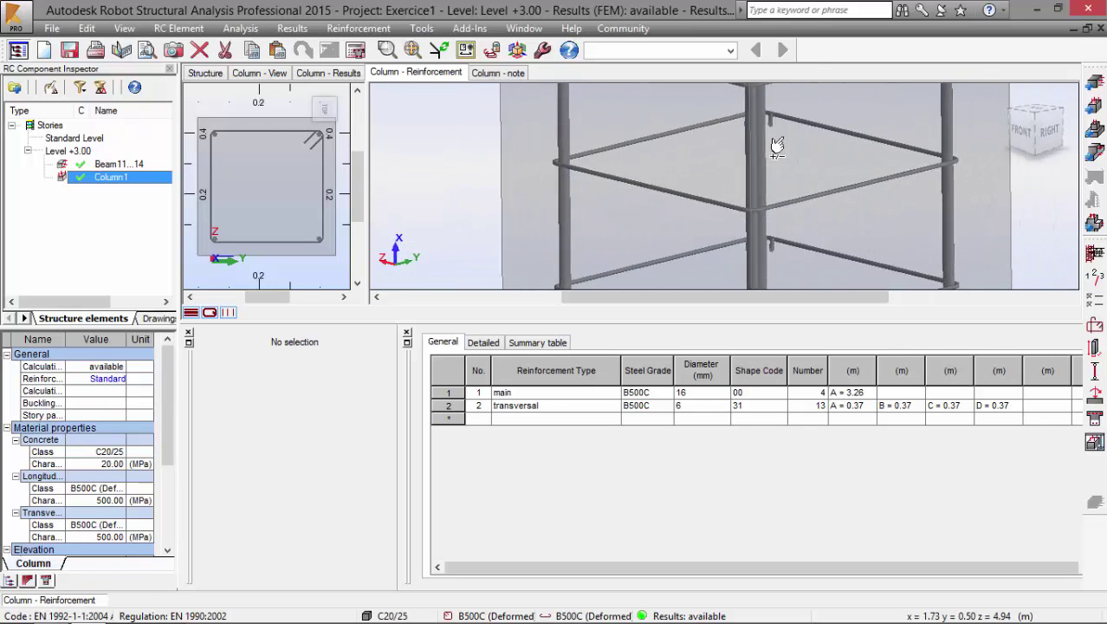
middle_click_drag(773, 145, 796, 148)
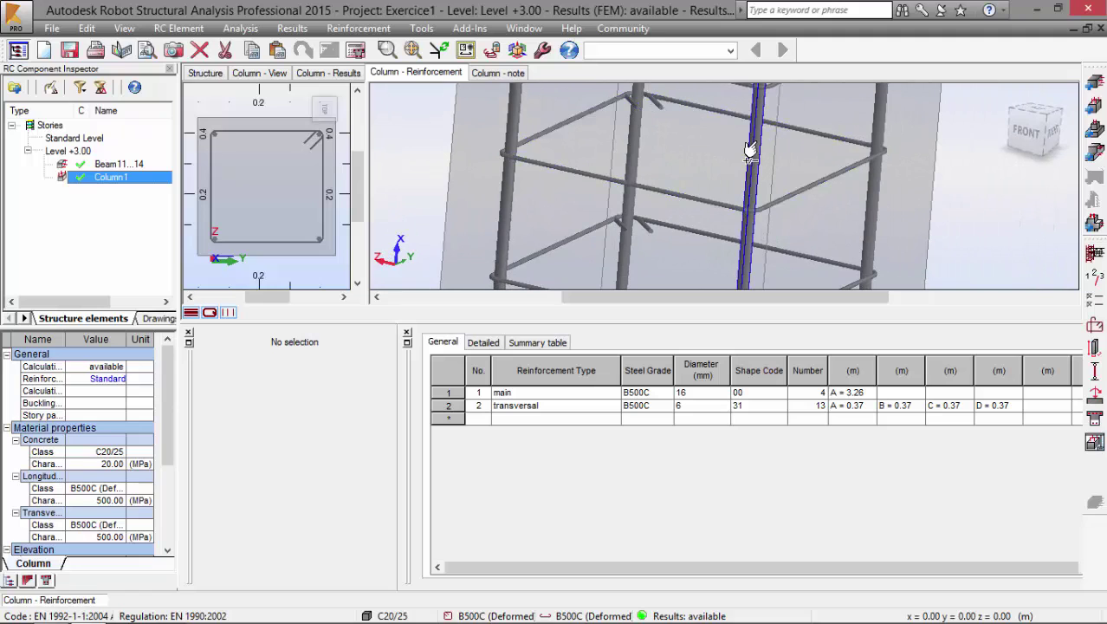
scroll(747, 149, "down", 2)
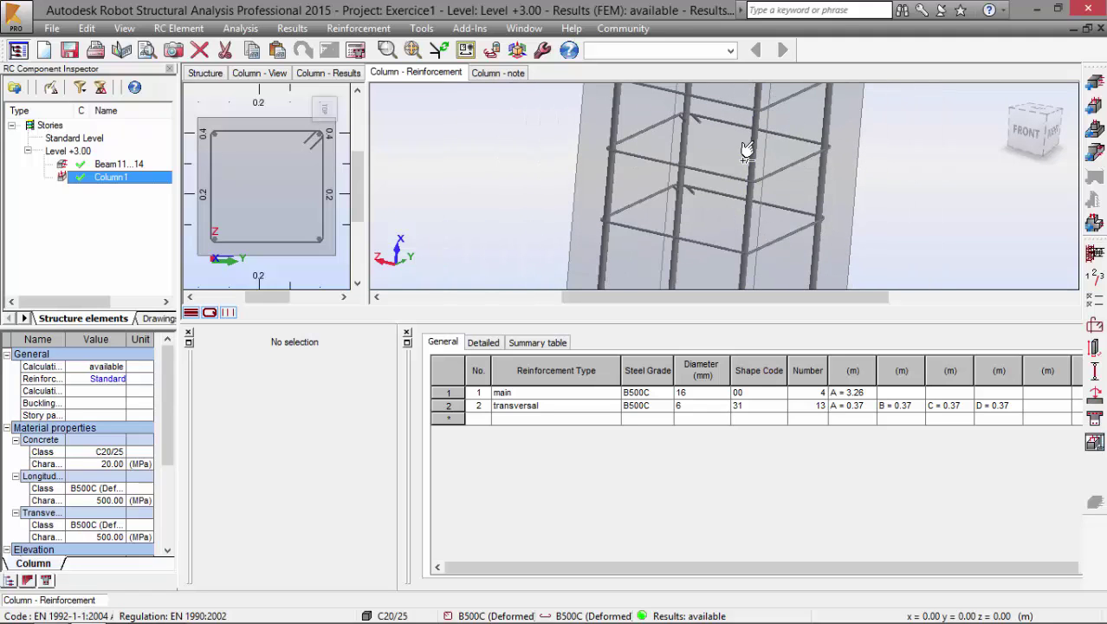
Consult the manual's section 1.6 on multiple reinforced concrete members in Foxit Reader, then switch Robot Structural Analysis to the Start layout
key("alt+Tab")
scroll(534, 215, "down", 8)
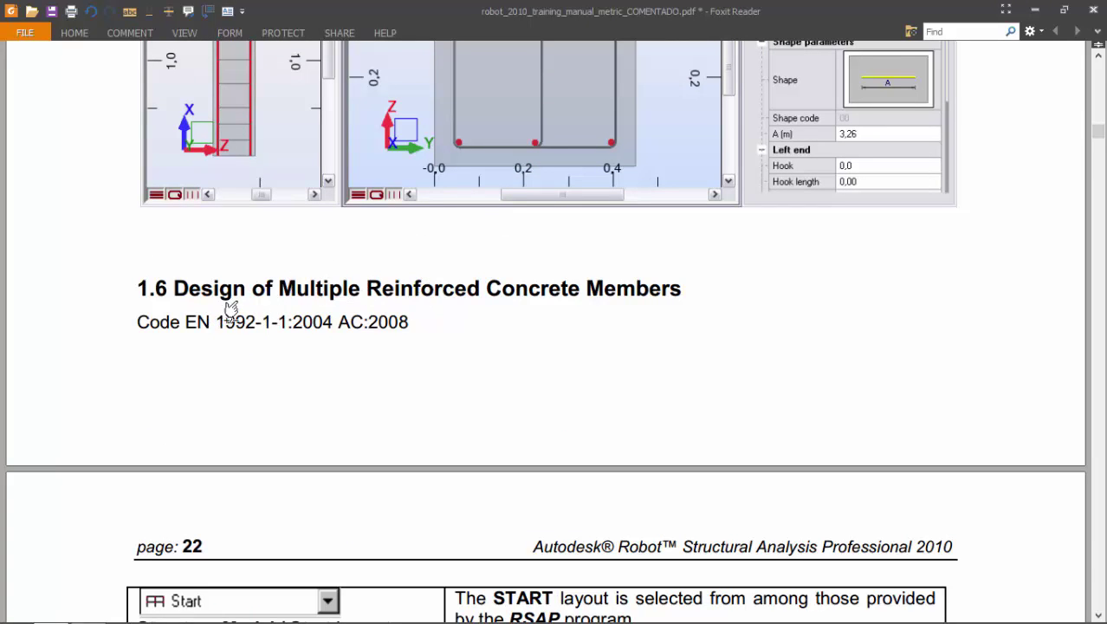
scroll(489, 286, "down", 12)
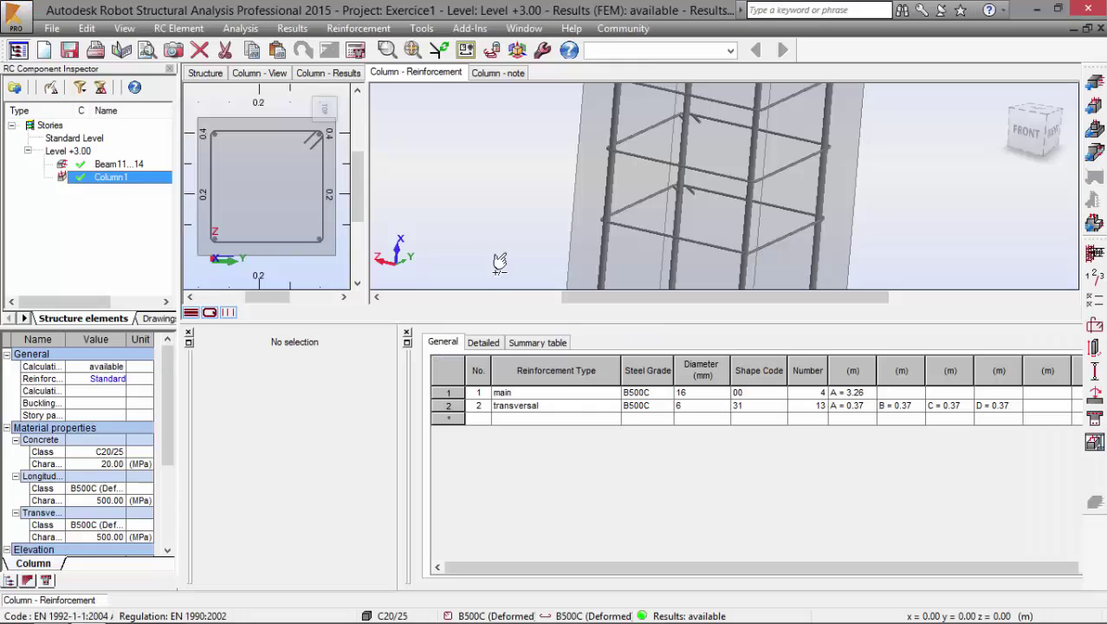
key("alt+Tab")
left_click(650, 52)
left_click(617, 80)
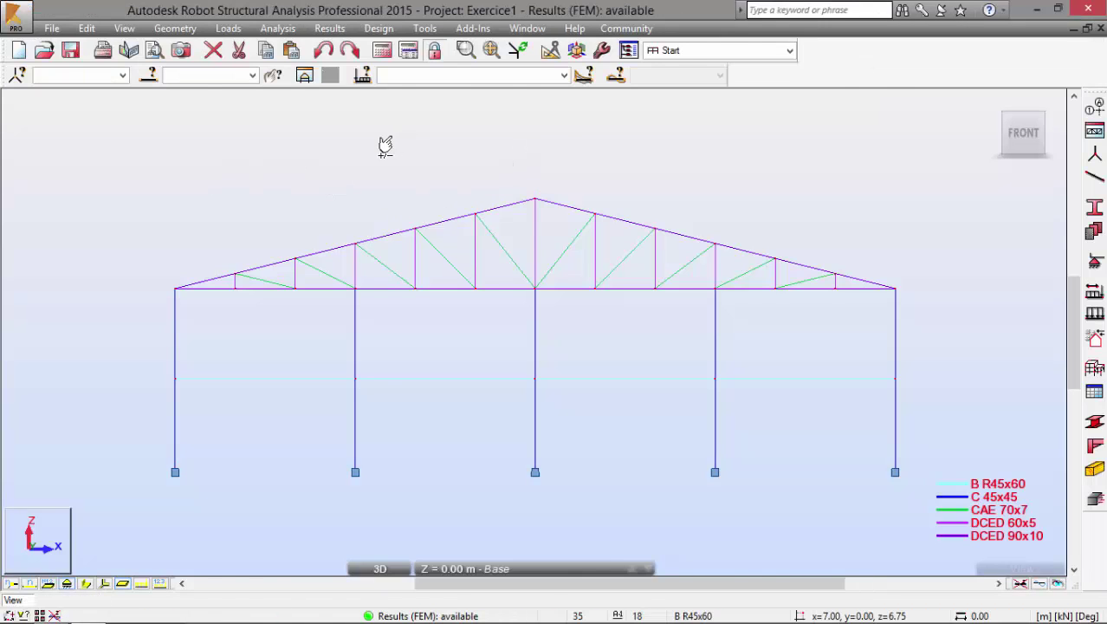
Check the manual's calculation instructions, then open the required reinforcement calculations for RC beams and columns in Robot Structural Analysis
key("alt+Tab")
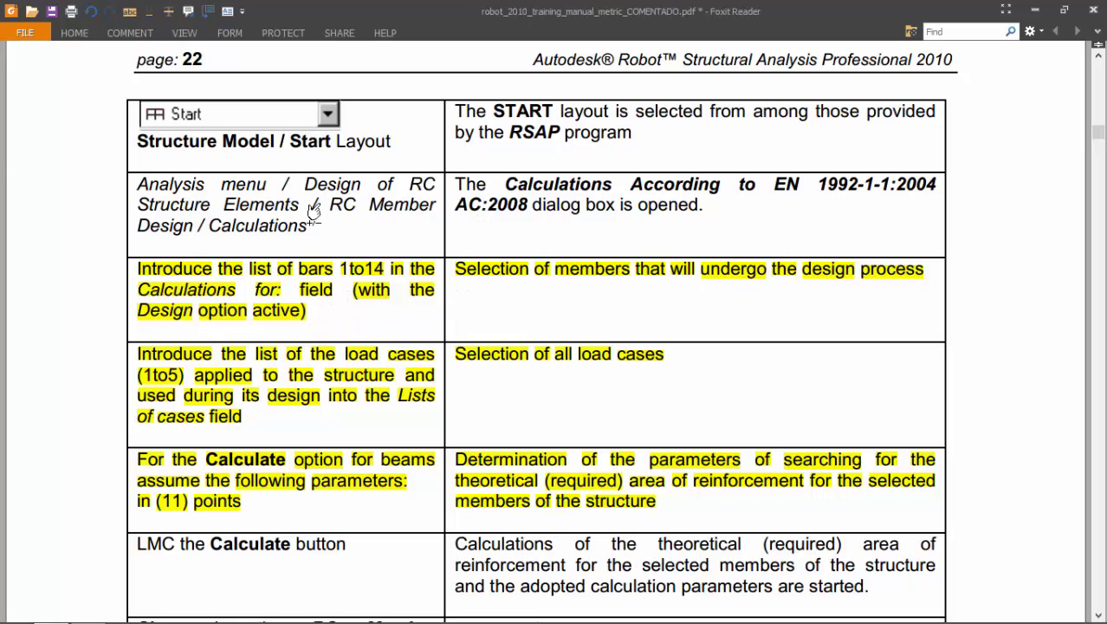
key("alt+Tab")
left_click(278, 28)
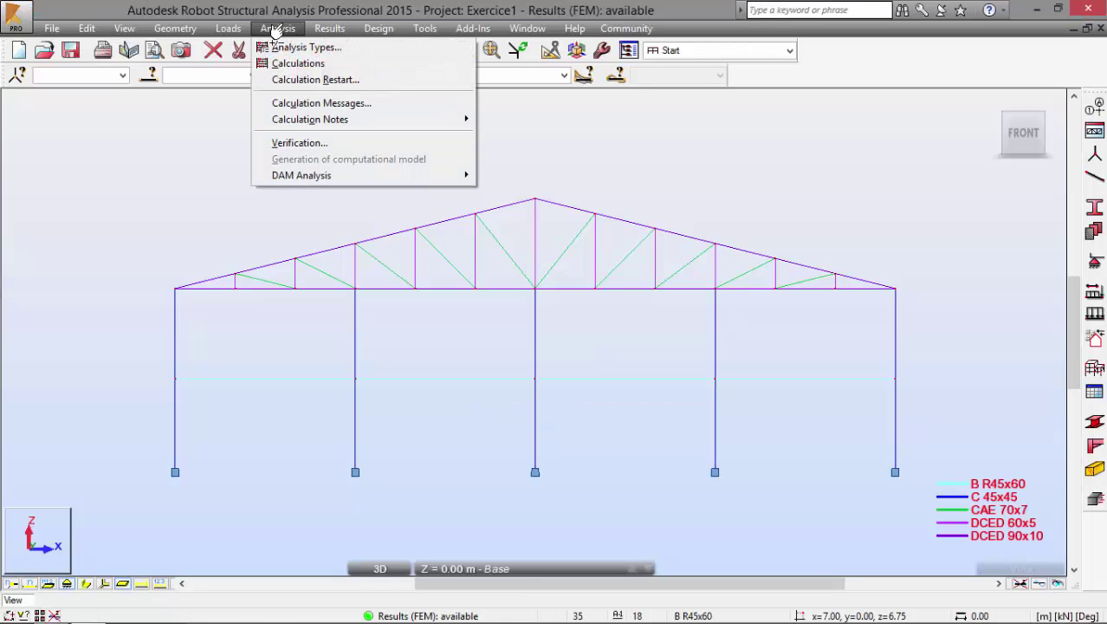
left_click(328, 28)
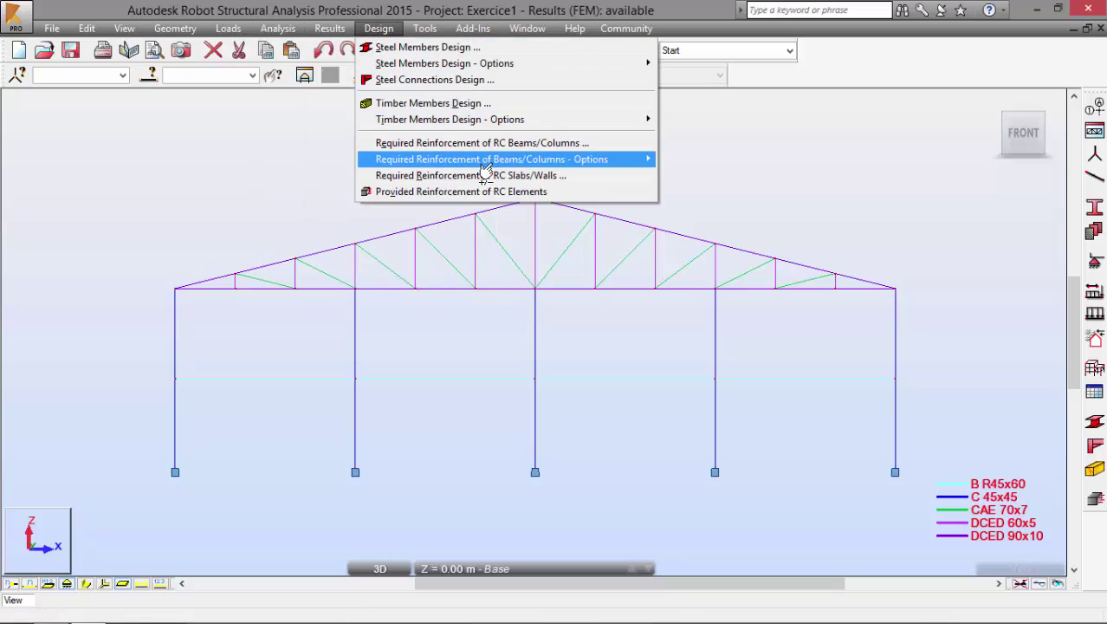
mouse_move(472, 159)
left_click(687, 178)
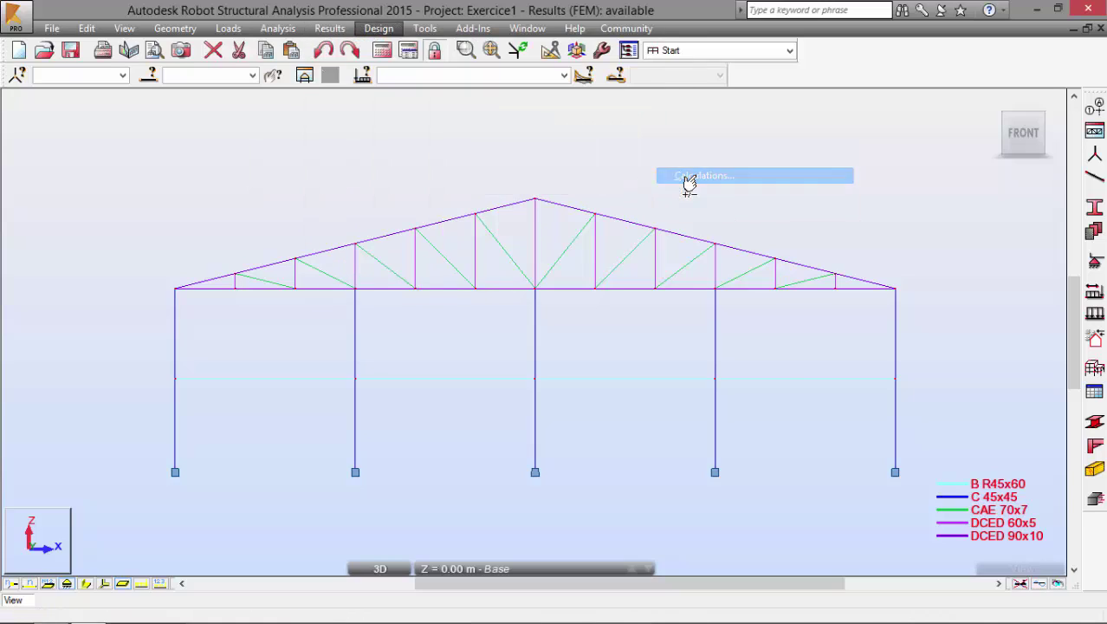
Following the manual, set the calculation members to 1to14 and the ULS list of cases to 1to5
key("alt+Tab")
key("alt+Tab")
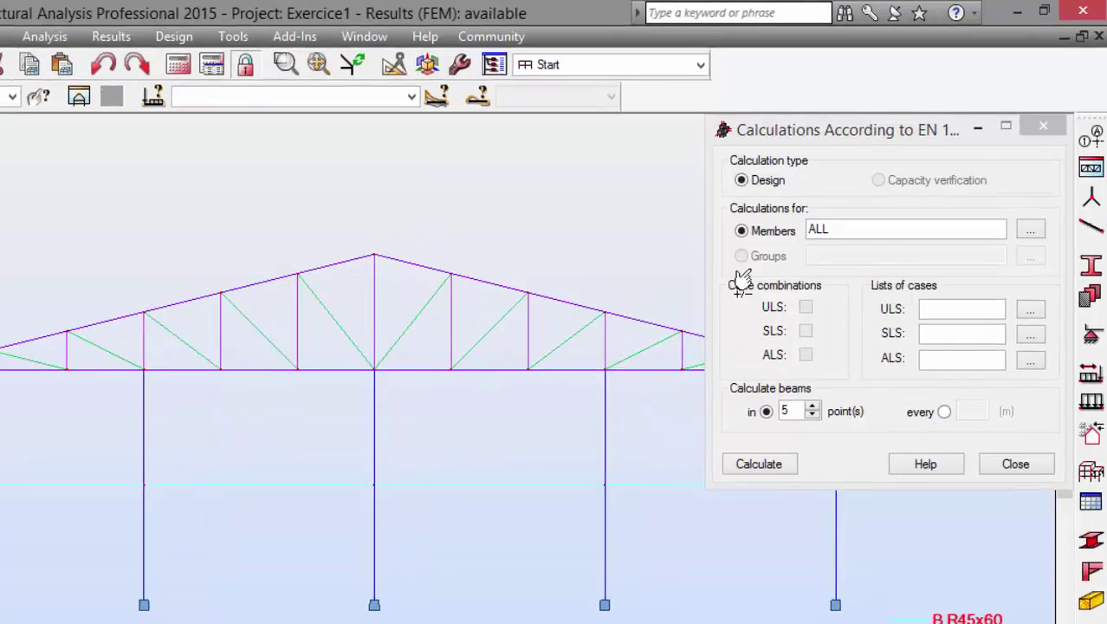
left_click(750, 225)
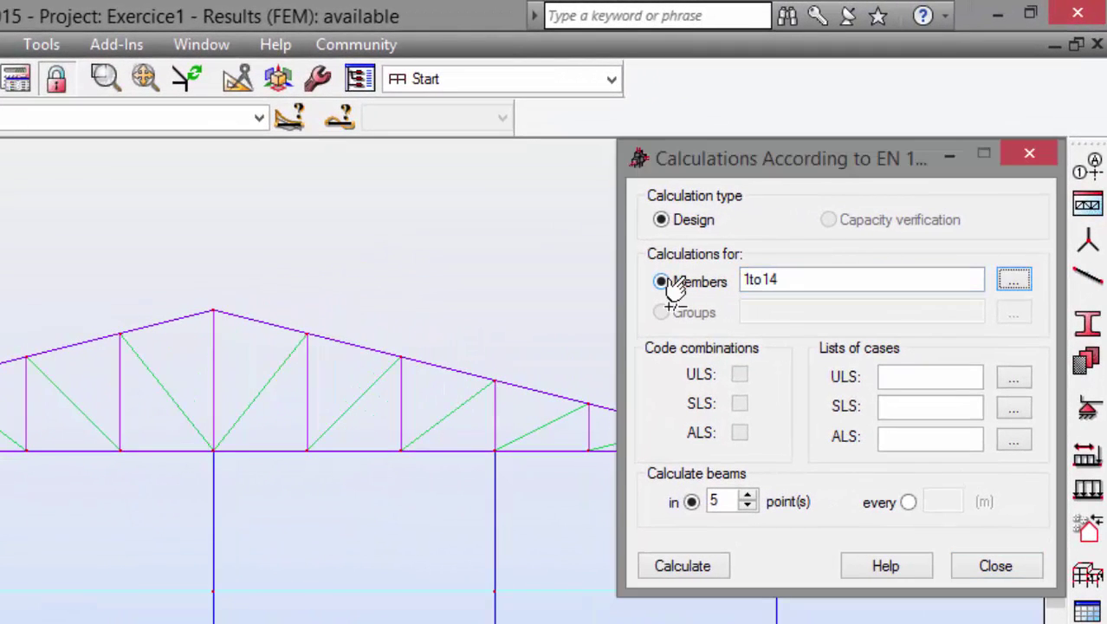
key("alt+Tab")
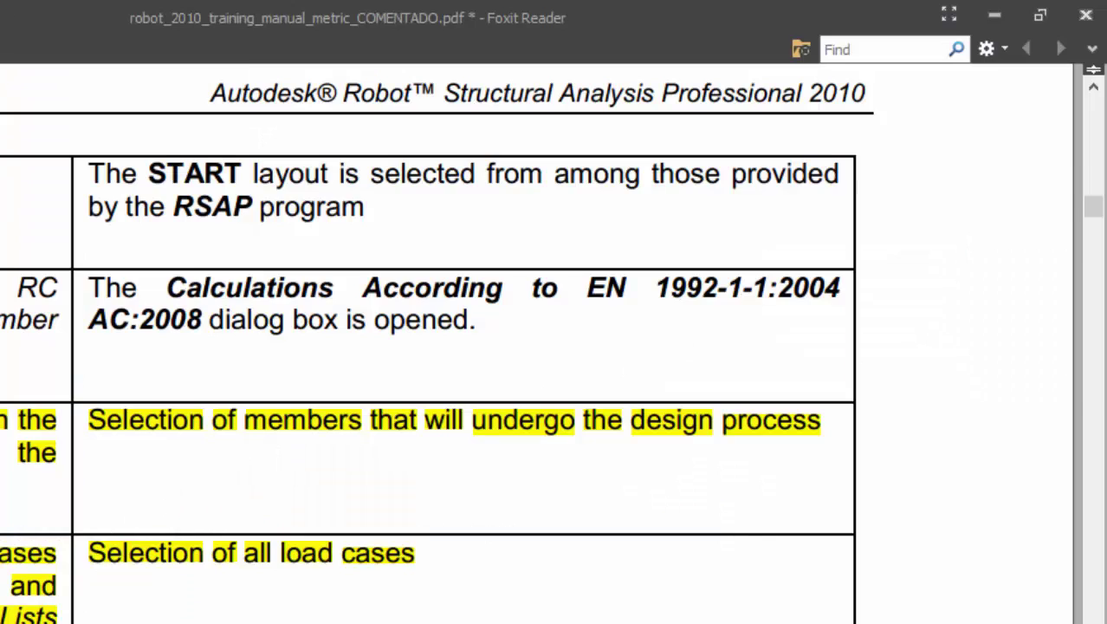
key("alt+Tab")
left_click(914, 379)
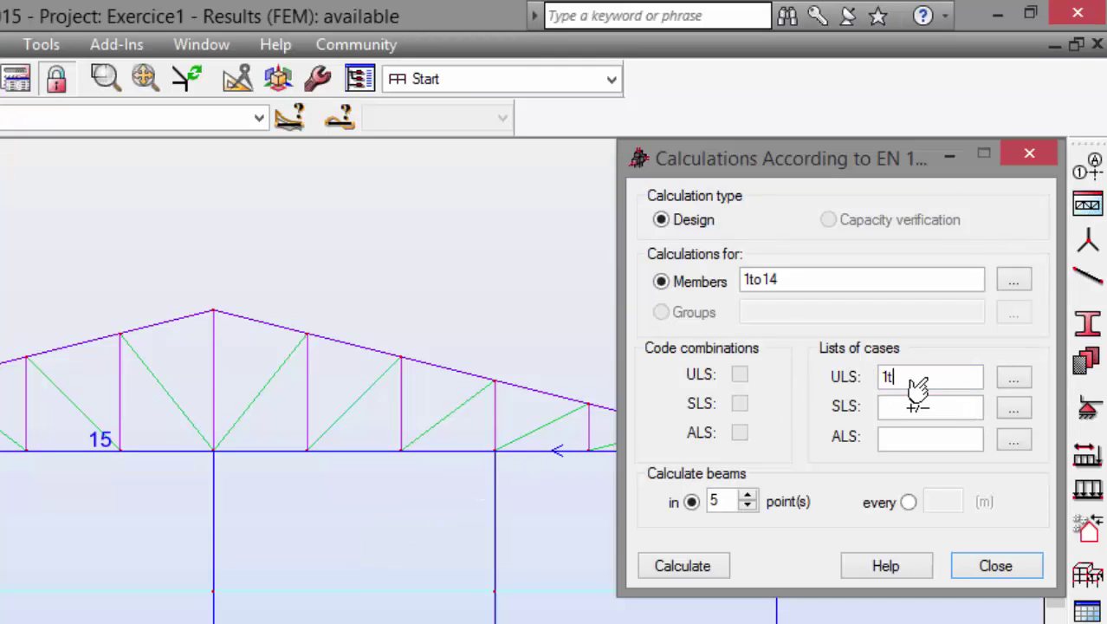
type("1to5")
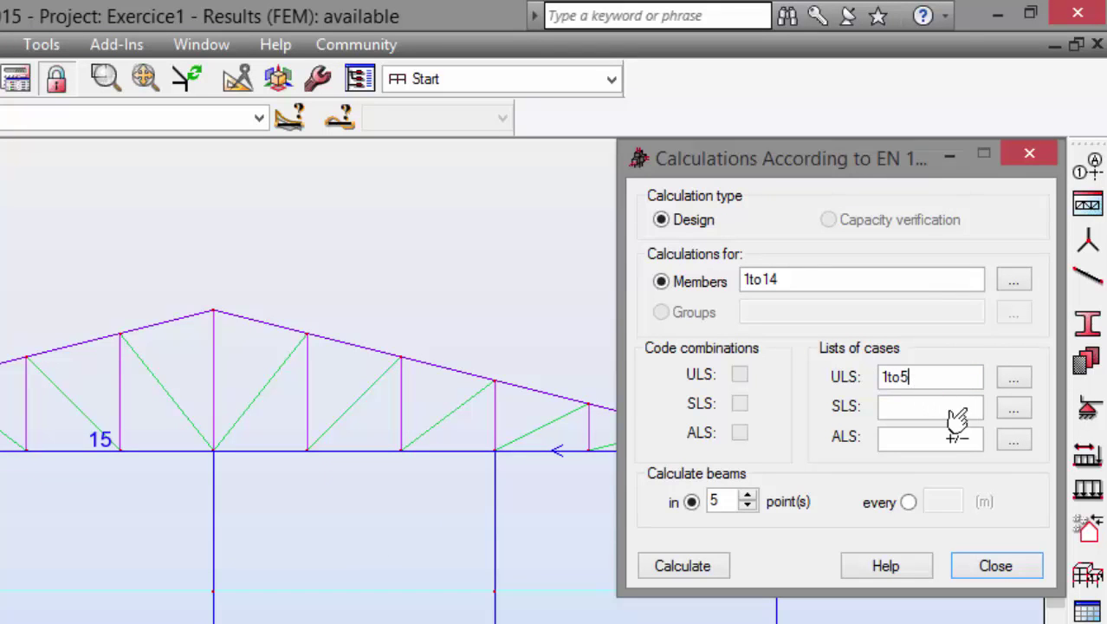
Calculate the required reinforcement in 5 points per beam, then close the report and the calculation messages
left_click(706, 566)
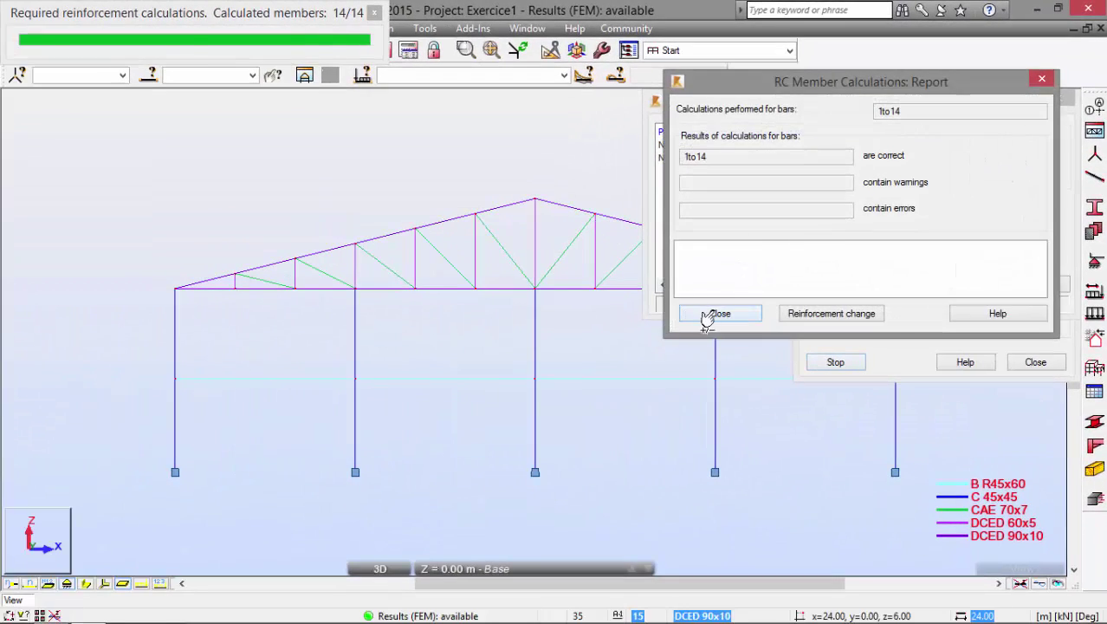
left_click(712, 314)
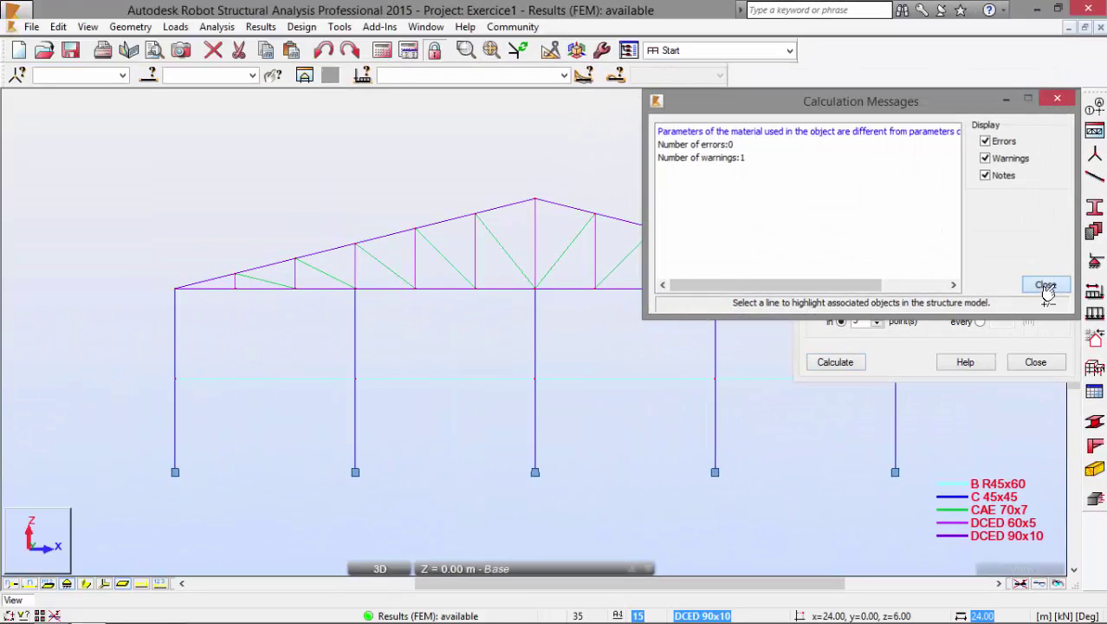
left_click(1045, 284)
Set the beam calculation to 11 points as in the manual, rerun it, and close the report and messages
key("alt+Tab")
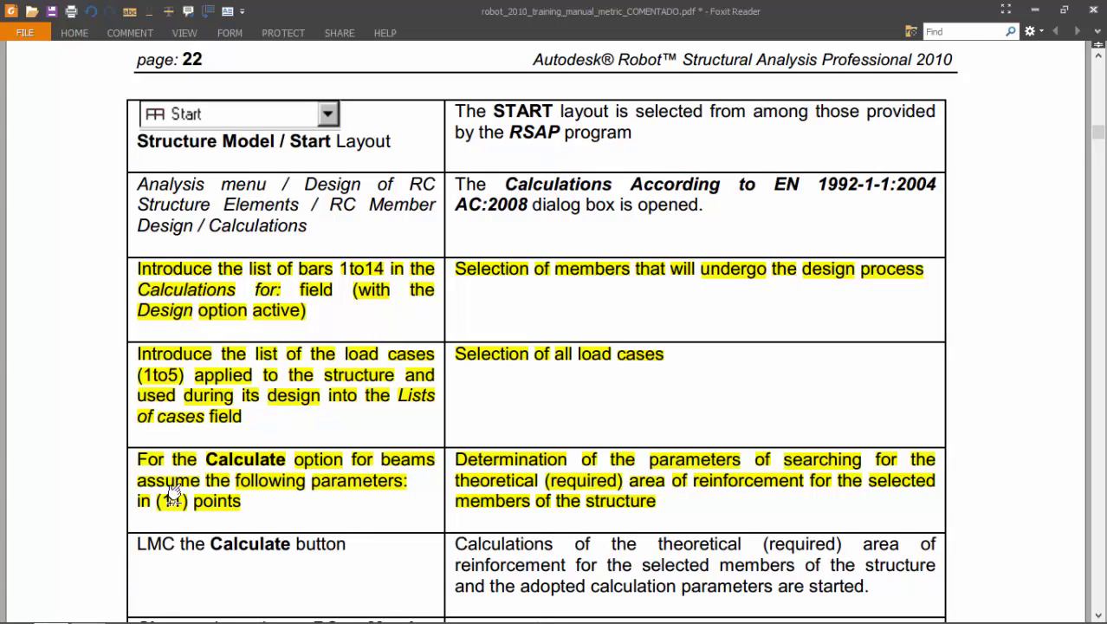
key("alt+Tab")
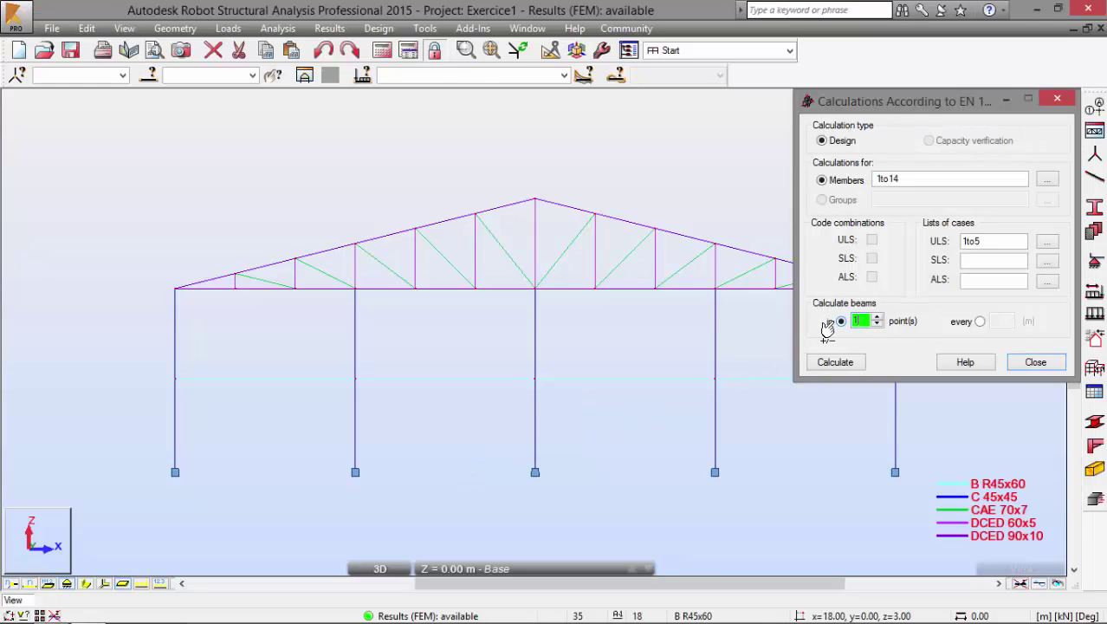
left_click(832, 364)
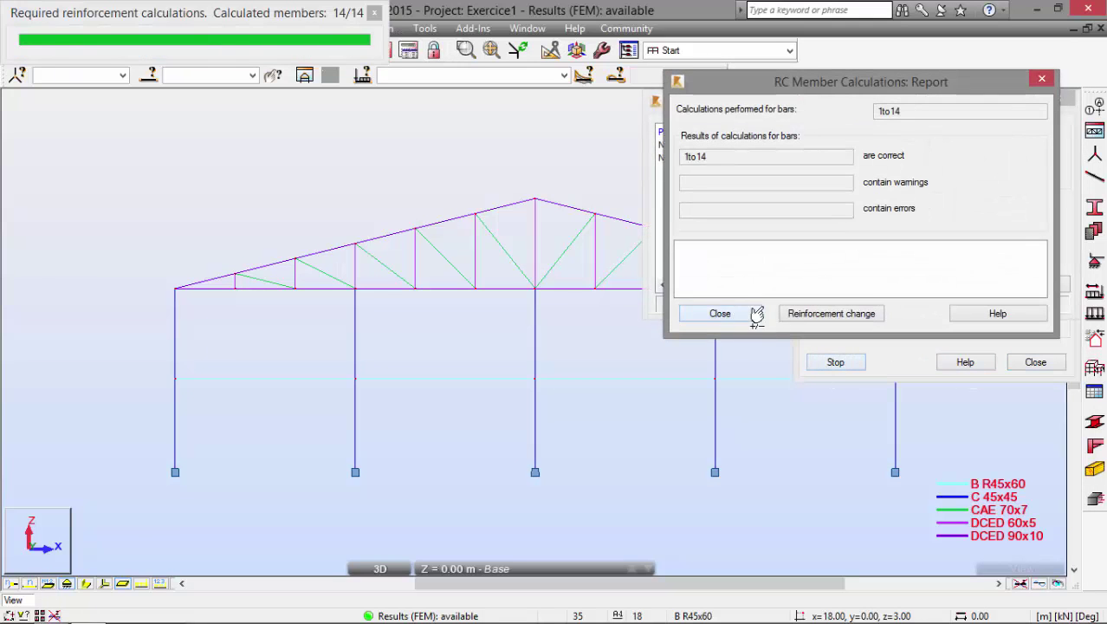
left_click(736, 315)
left_click(1028, 289)
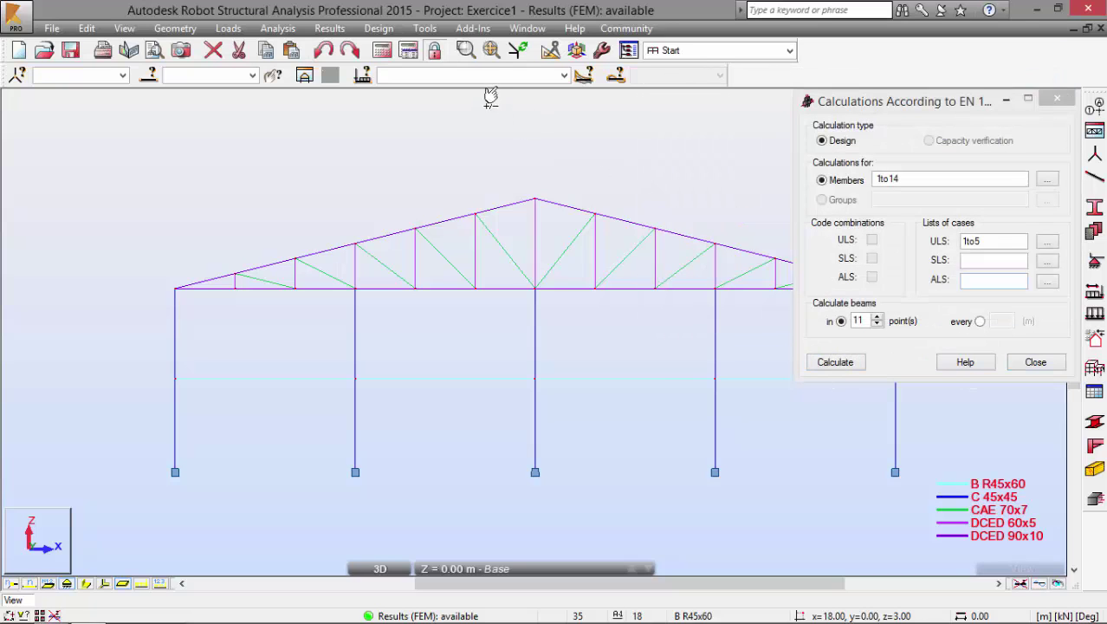
Open the required reinforcement layout for RC beams and columns
left_click(371, 29)
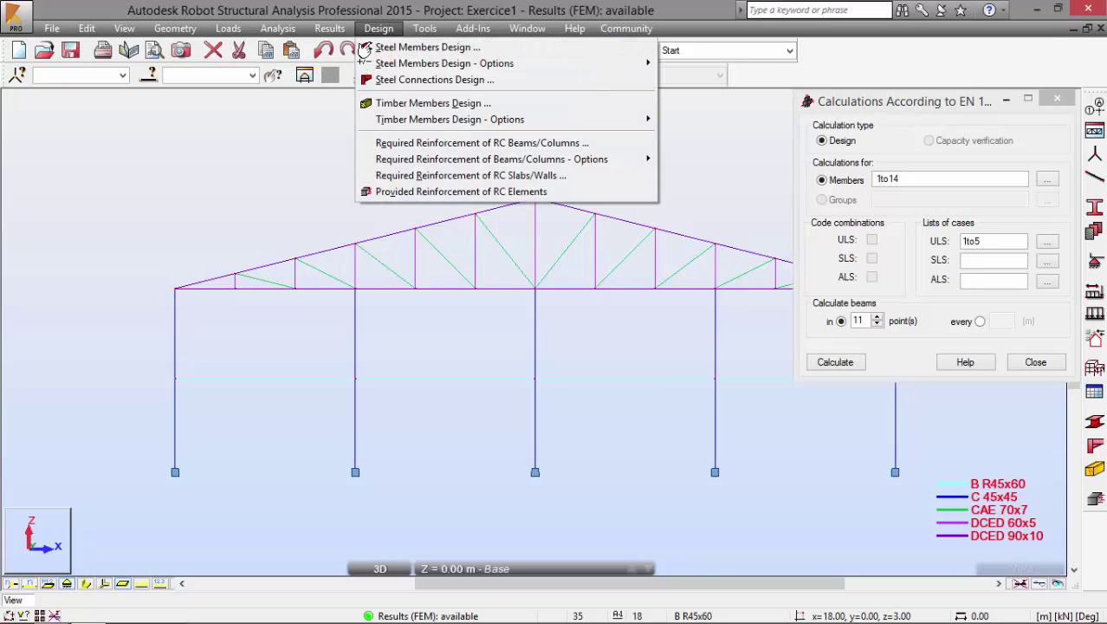
left_click(405, 145)
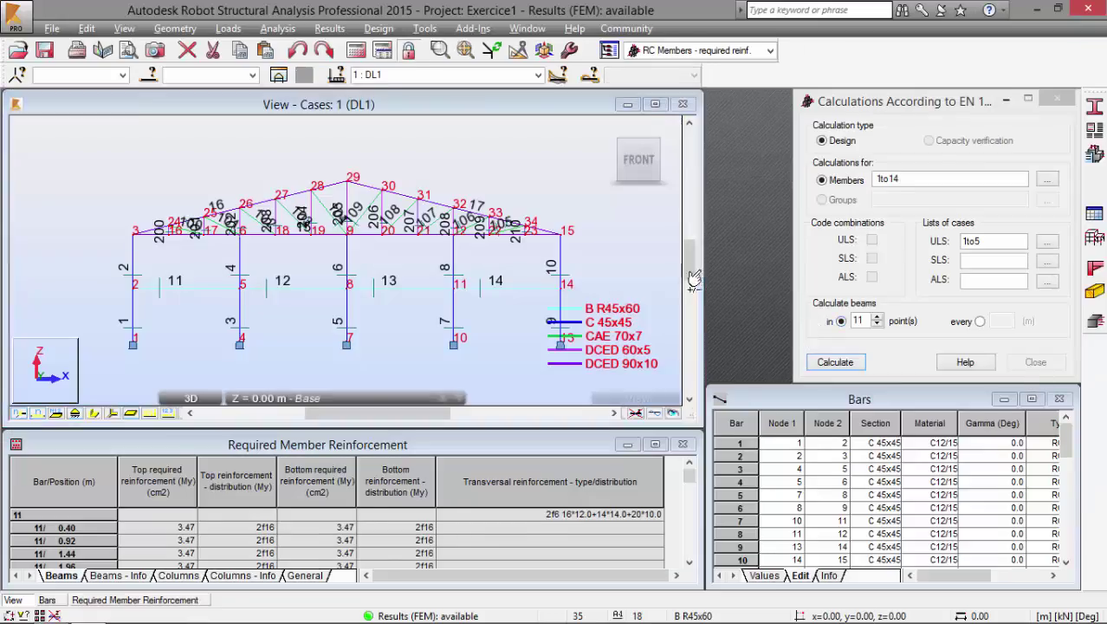
In the Foxit Reader manual, underline freehand the three-line description of calculating the theoretical (required) reinforcement area
key("alt+Tab")
left_click_drag(632, 405, 641, 238)
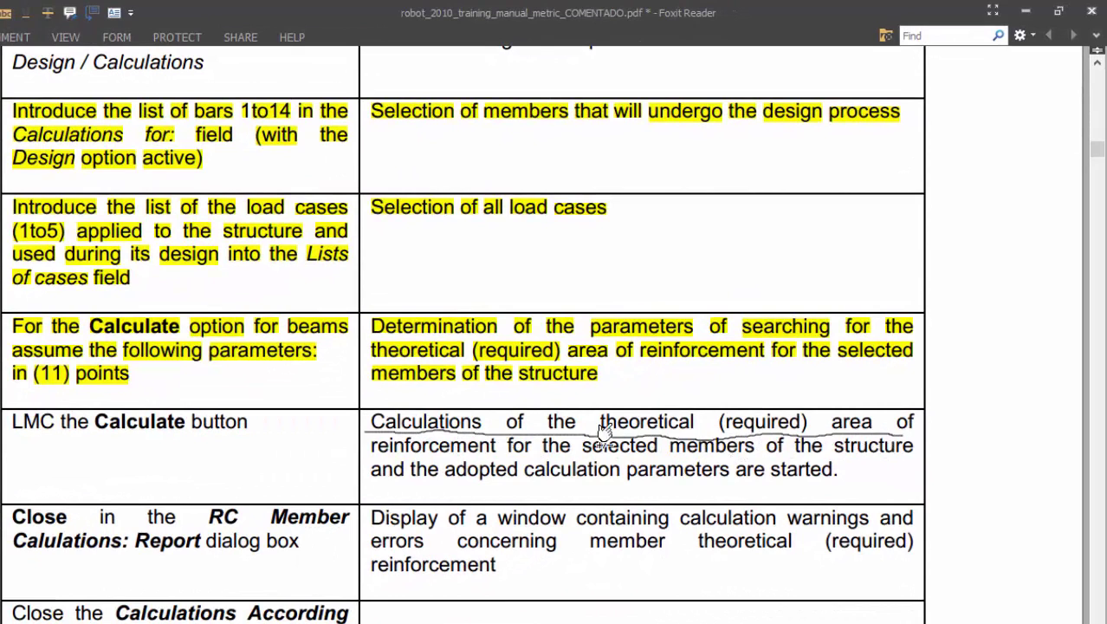
left_click_drag(524, 470, 915, 465)
mouse_move(362, 485)
left_mouse_down()
mouse_move(699, 497)
mouse_move(848, 487)
mouse_move(801, 475)
left_mouse_up()
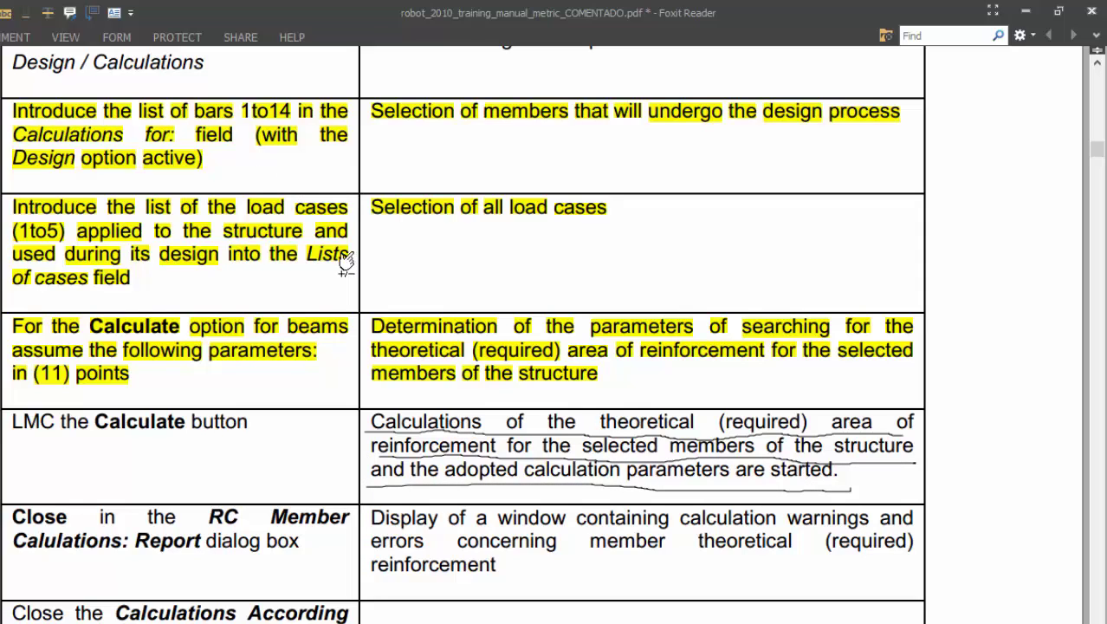